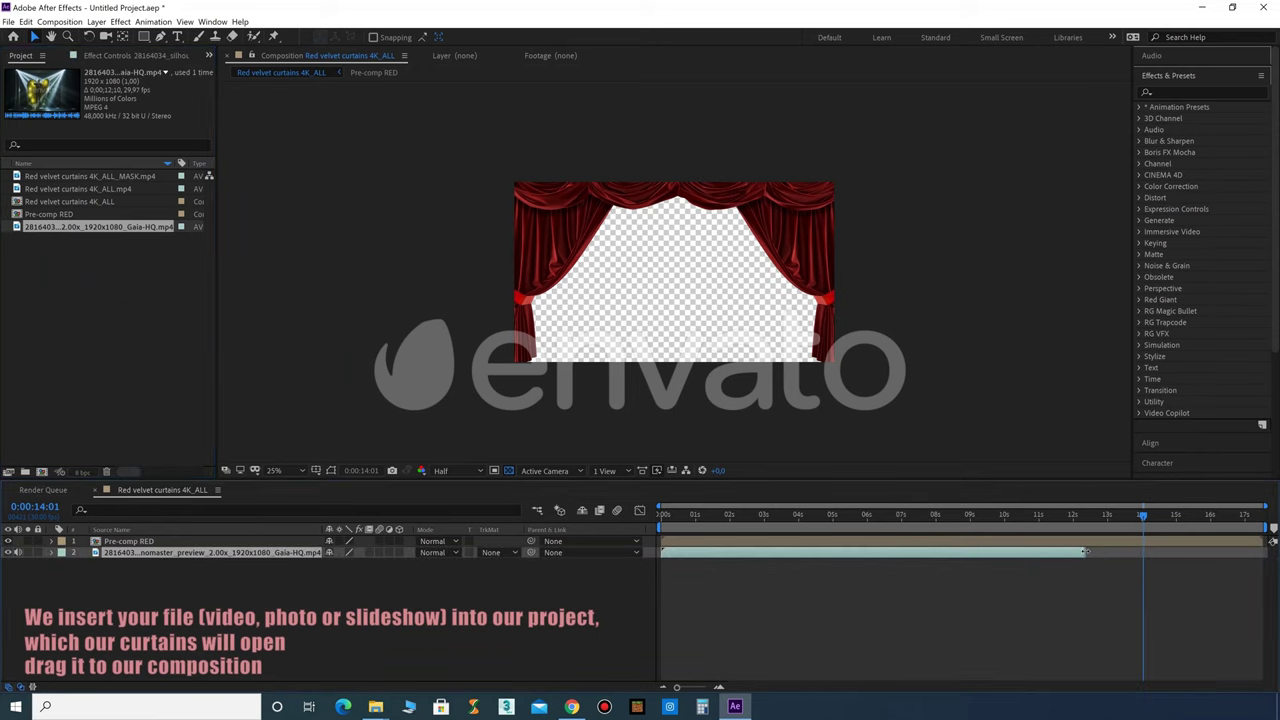
- Scale the background stage video layer to fill the composition using Fit to Comp
drag(1126, 519, 1056, 515)
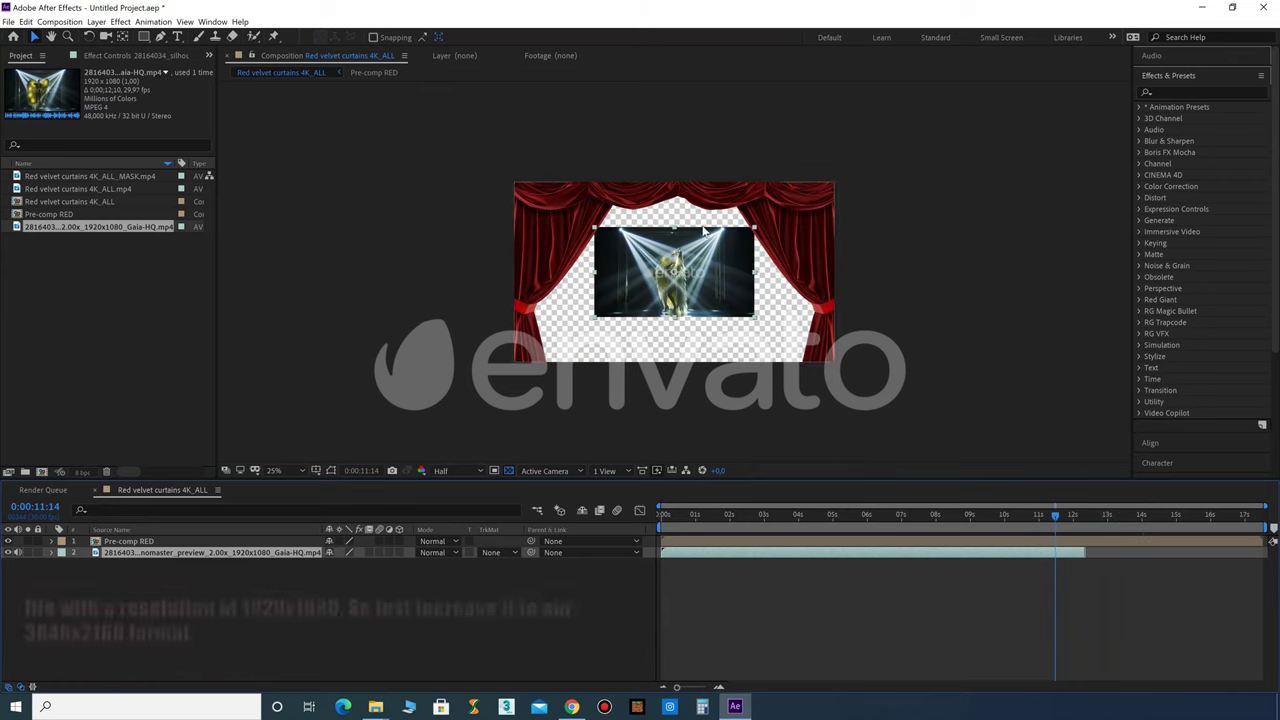
right_click(235, 551)
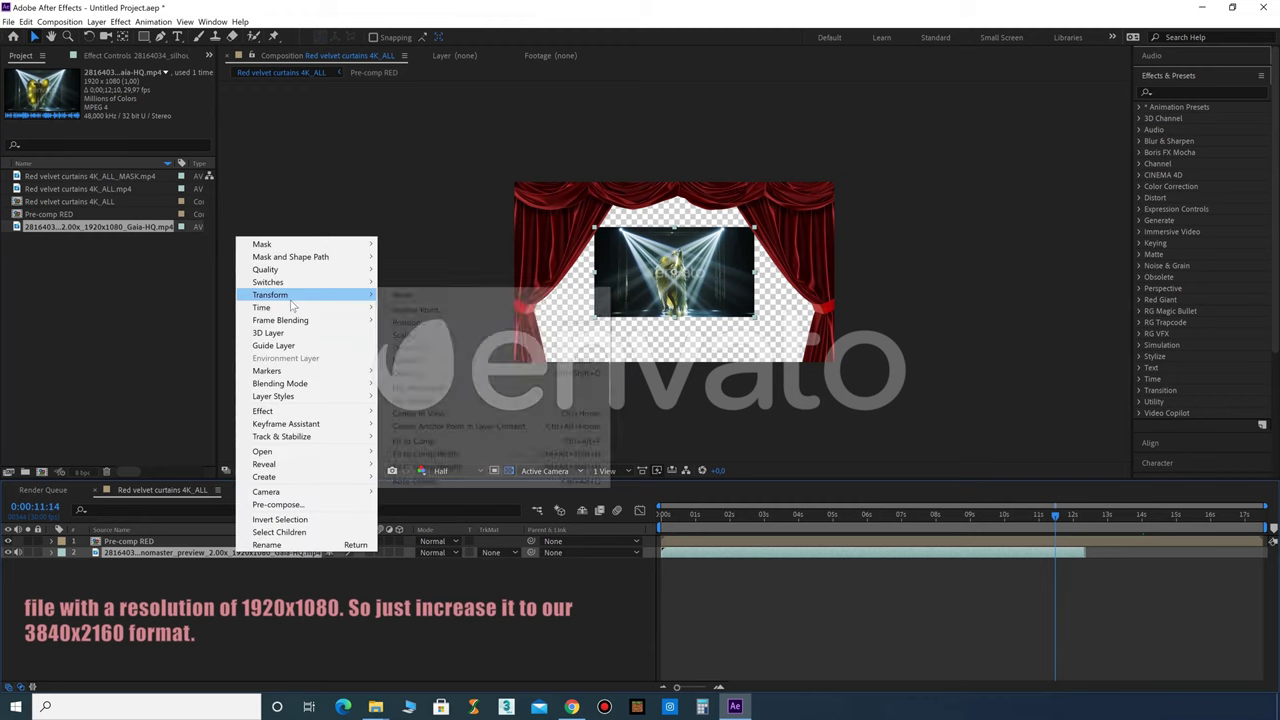
click(452, 443)
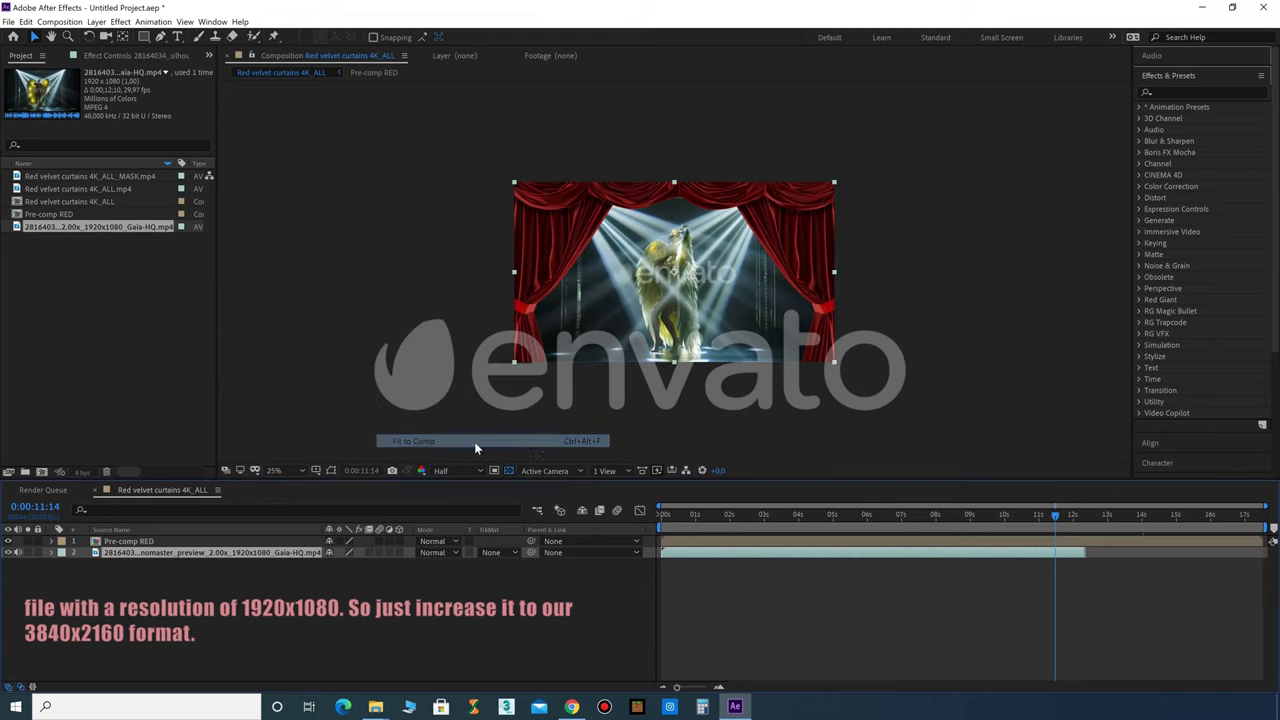
- Preview the curtains opening over the background video from about 0:00:04:26 until the background clip has ended
drag(1053, 517, 828, 516)
click(851, 421)
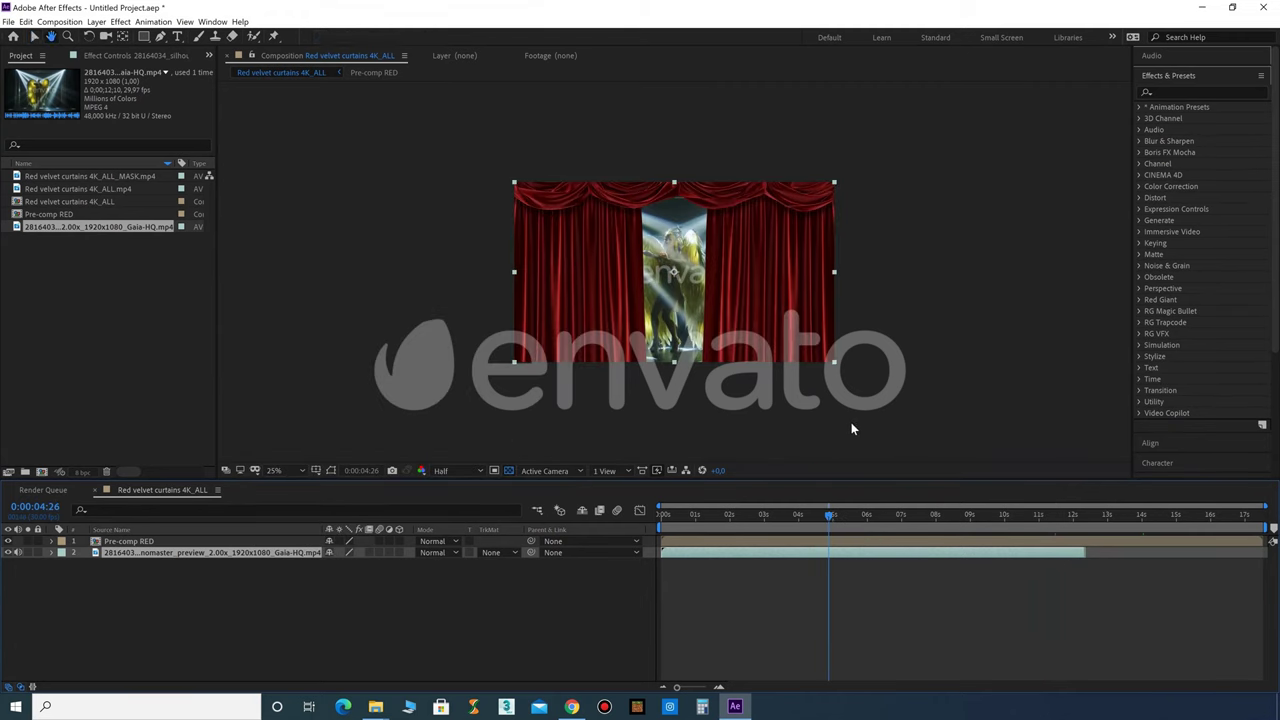
key(space)
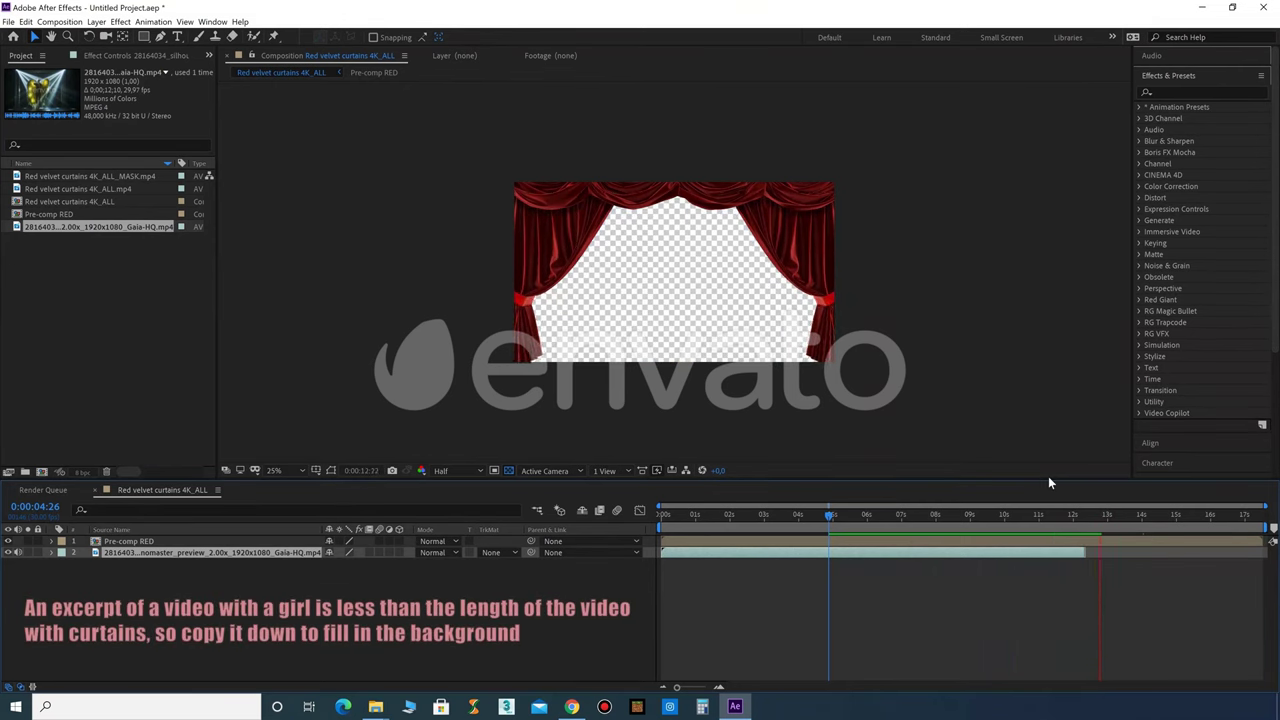
key(space)
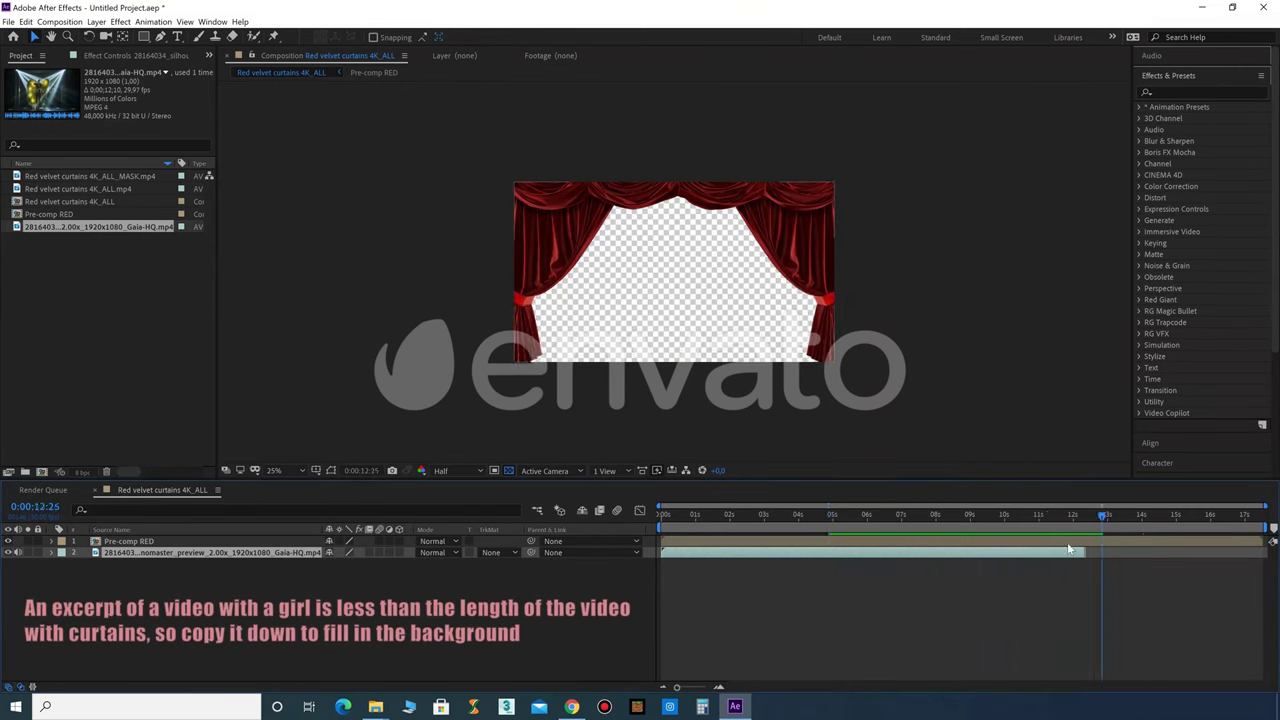
- Copy and paste the background video layer within the composition, and select the lower of the two layers
click(128, 542)
click(152, 554)
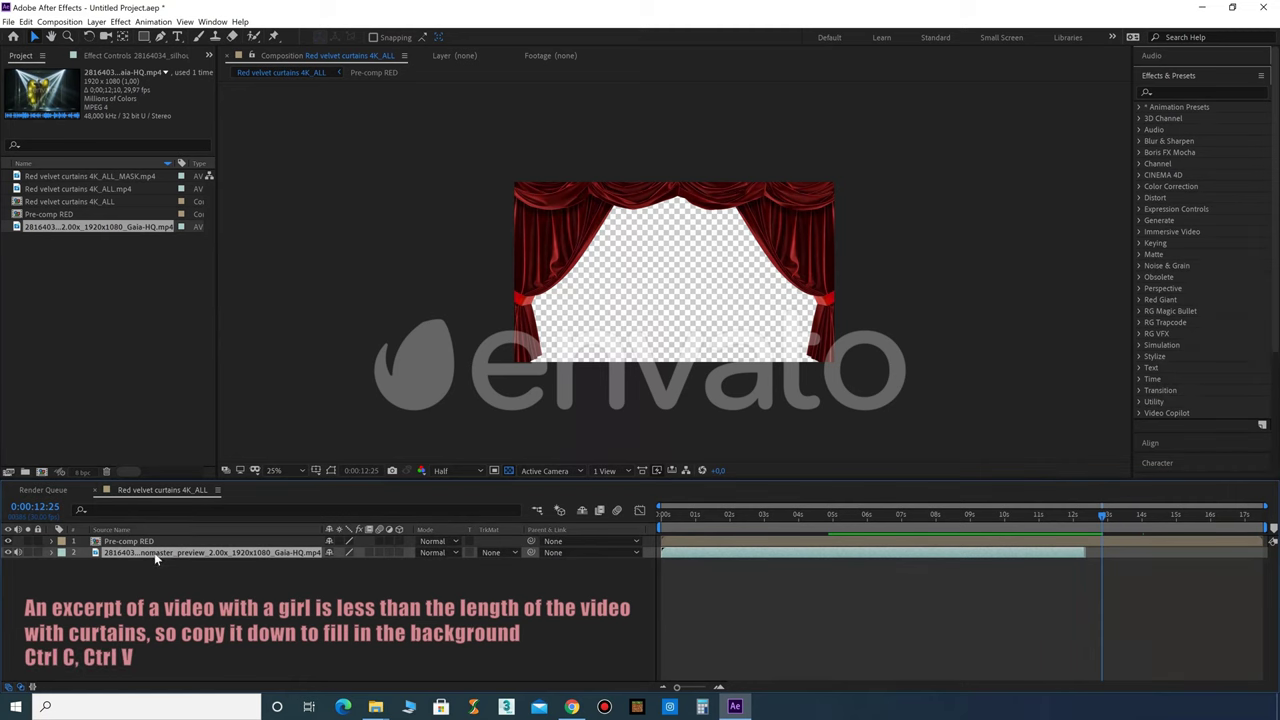
key(ctrl+c)
key(ctrl+v)
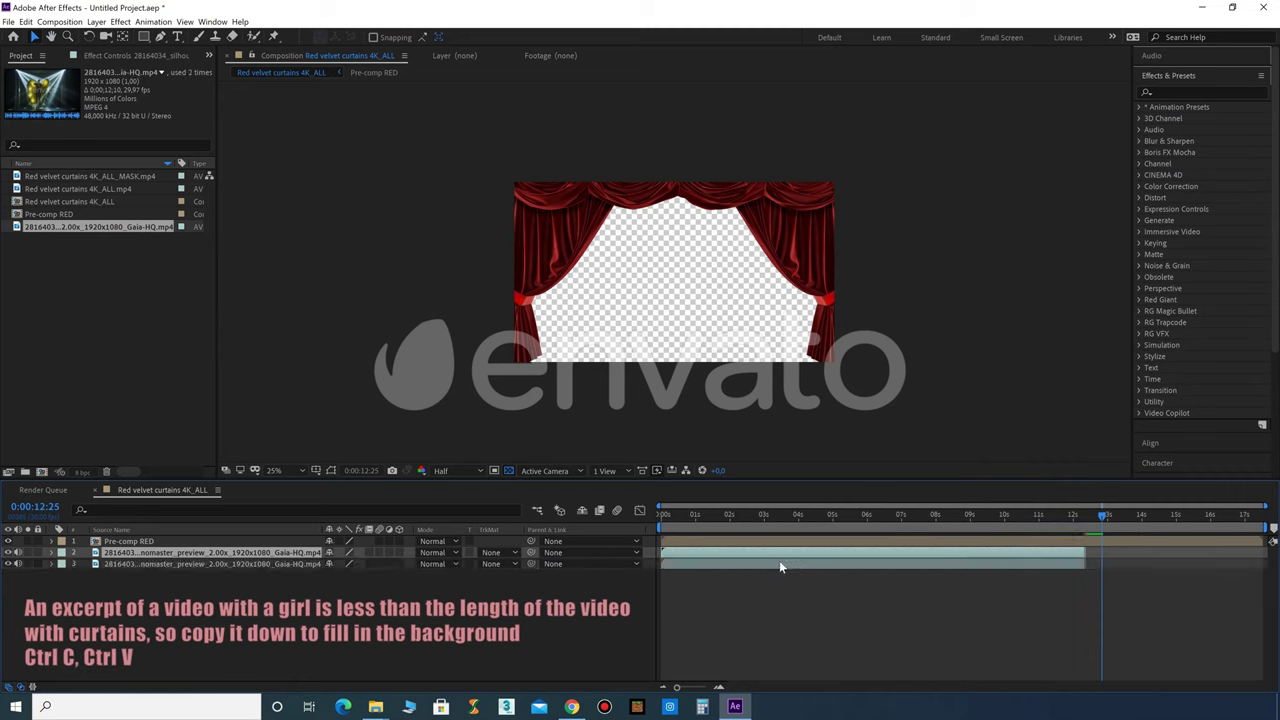
click(781, 567)
- Set the duration of the Red velvet curtains 4K_ALL composition to 0:00:30:16
click(59, 21)
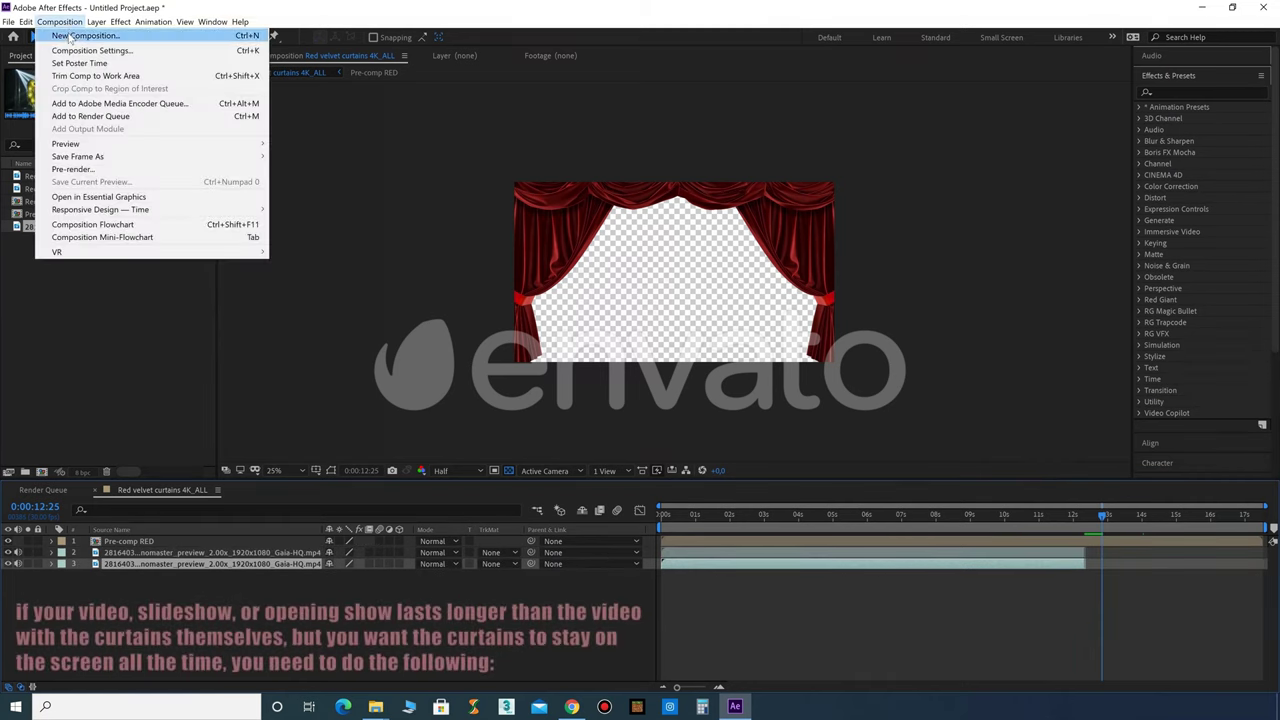
click(90, 50)
click(199, 389)
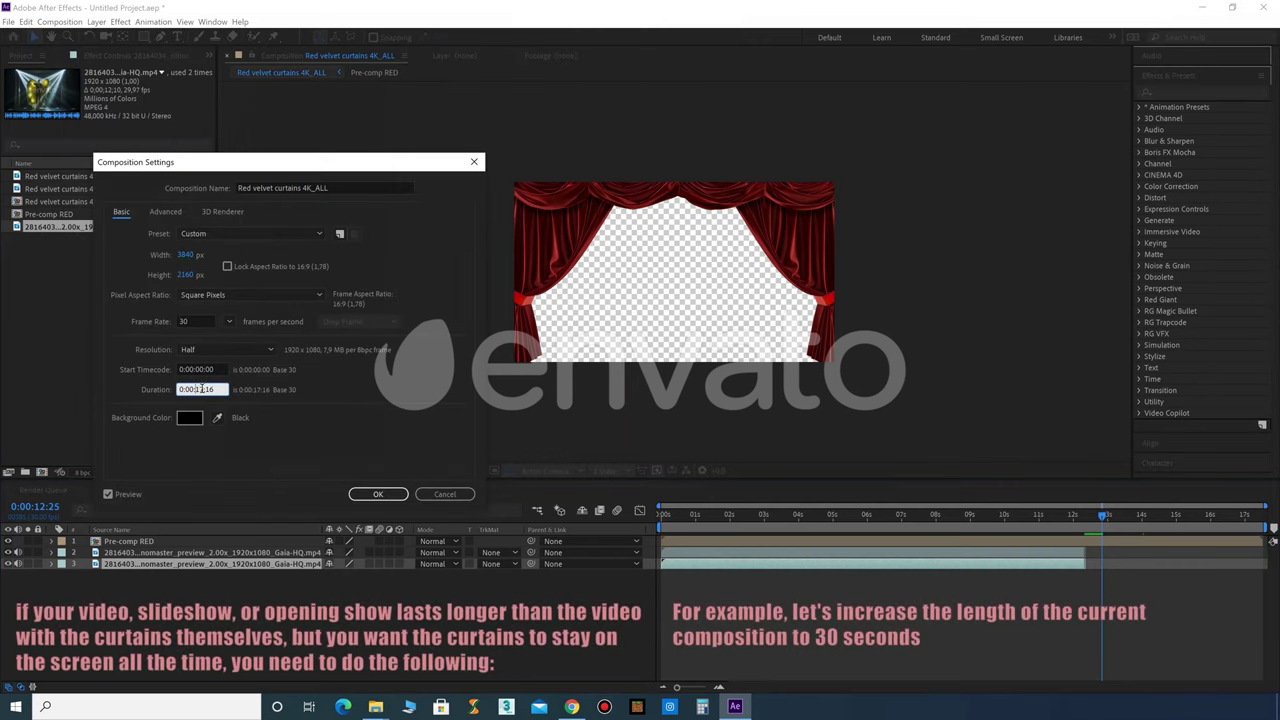
key(Return)
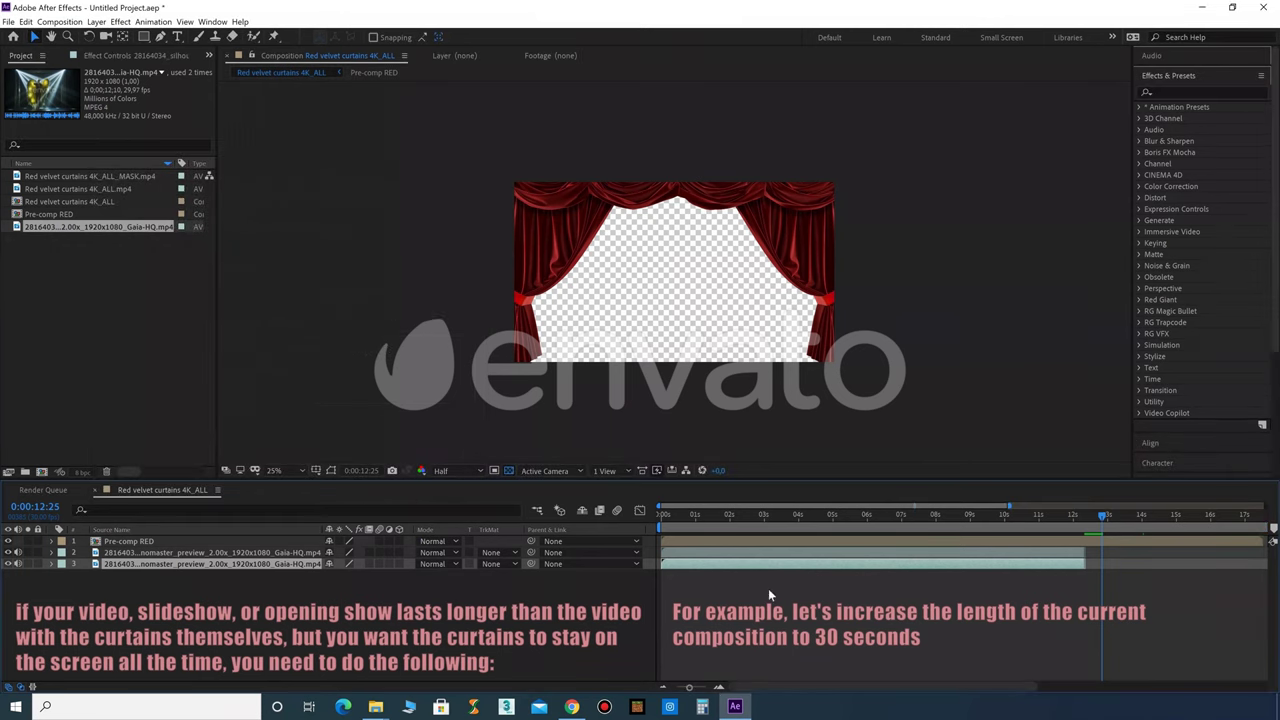
drag(690, 688, 676, 688)
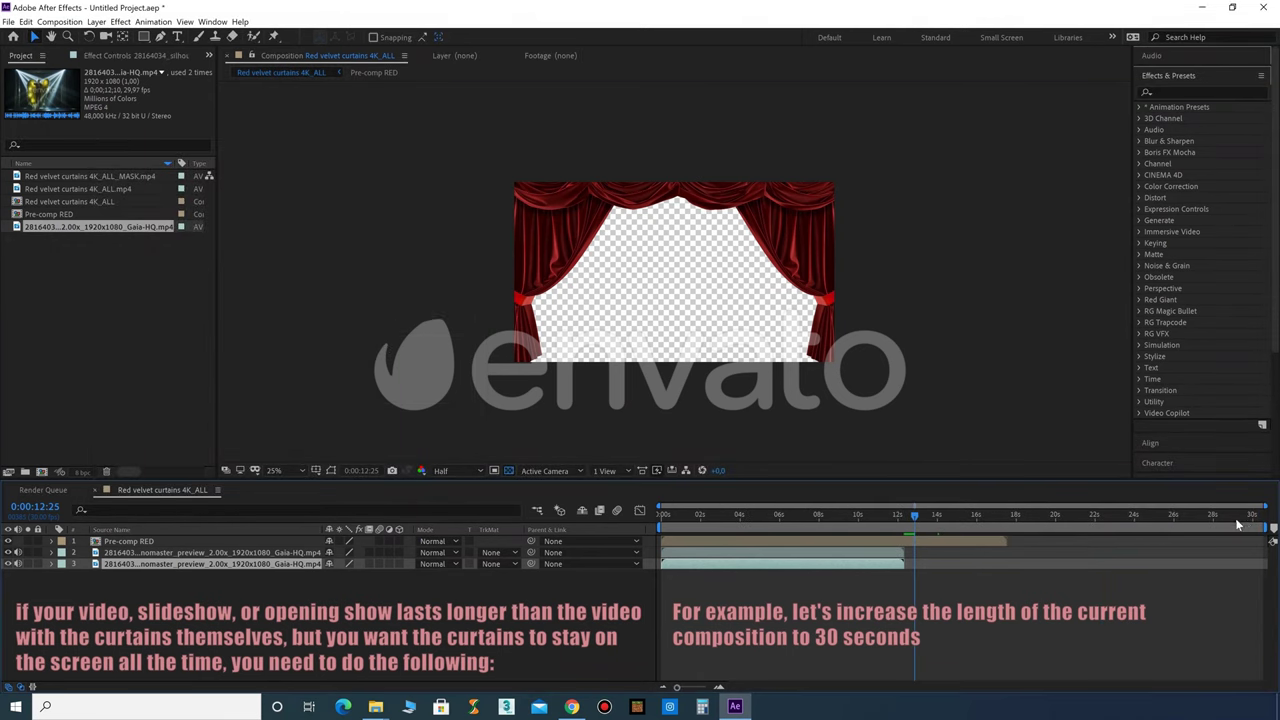
- Set the duration of the Red velvet curtains 4K_ALL composition to 0:00:30:00
click(60, 21)
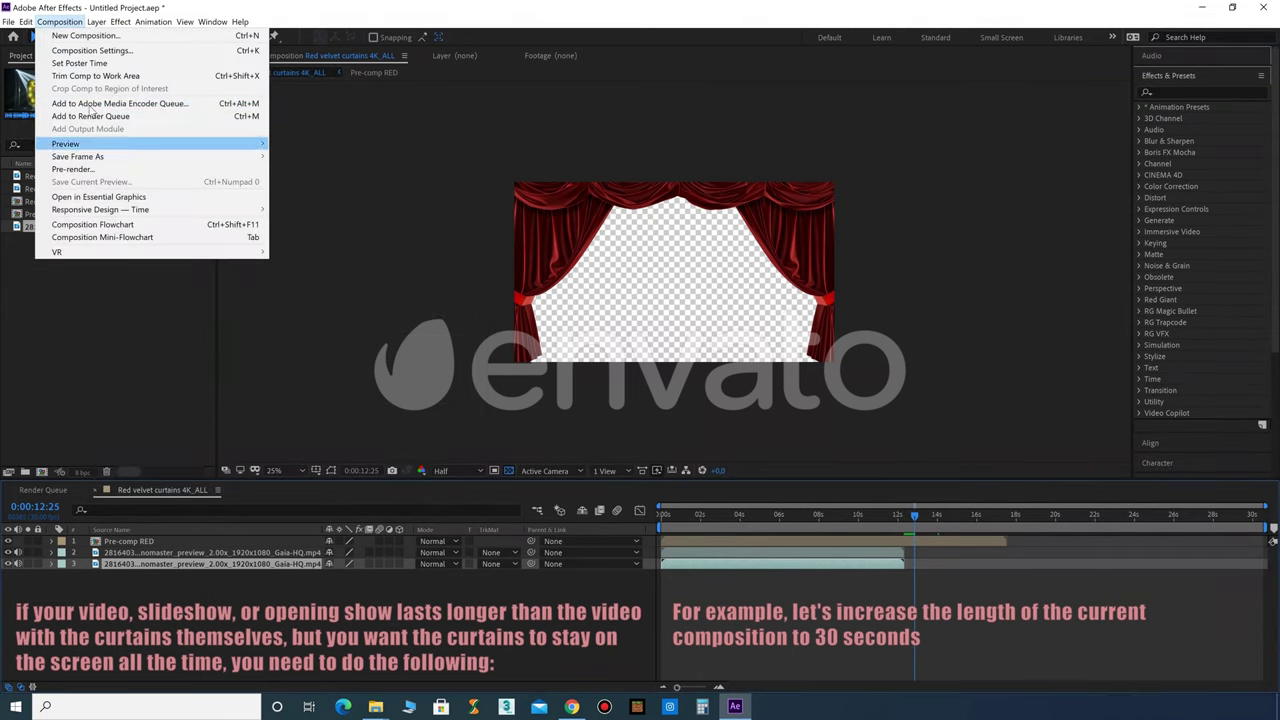
click(80, 48)
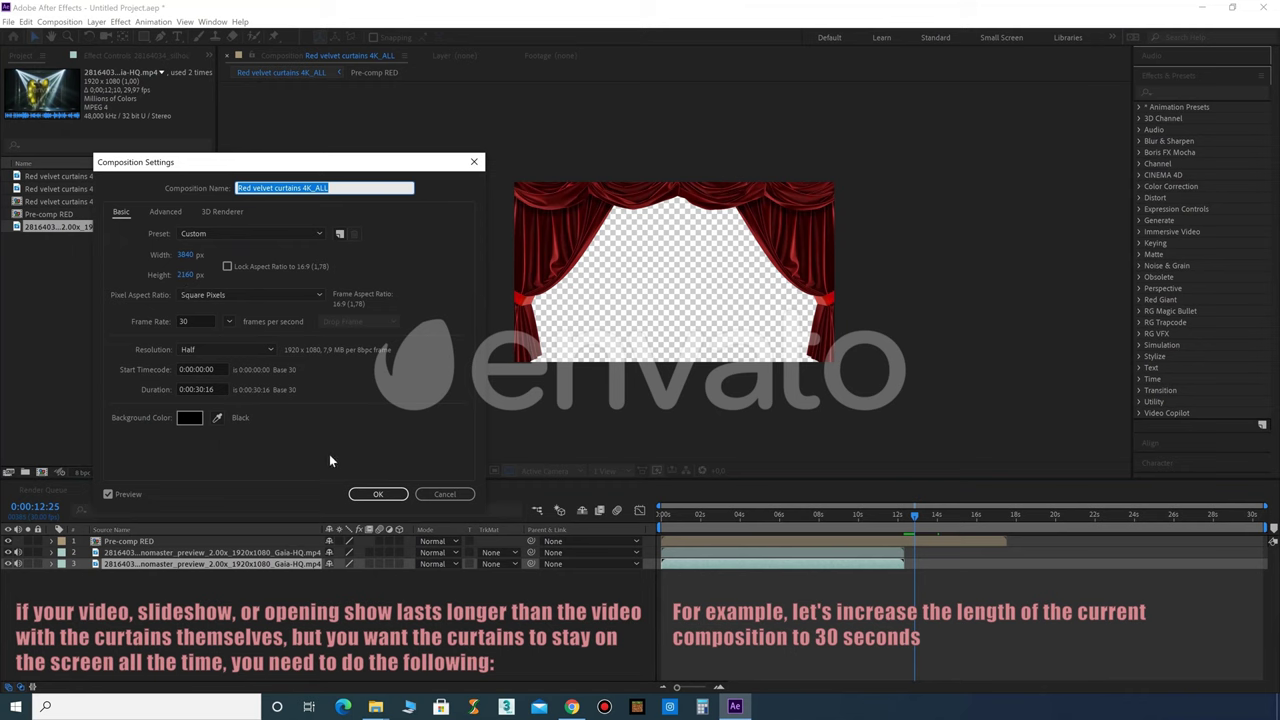
click(212, 389)
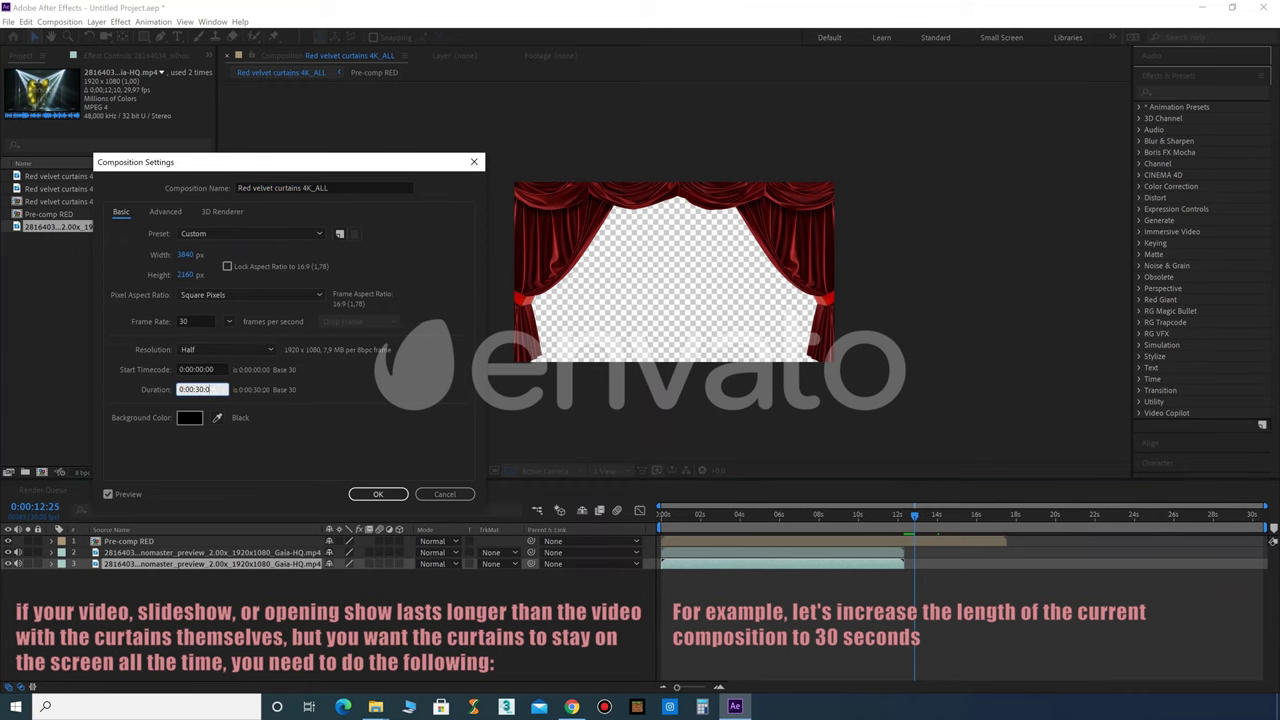
key(Return)
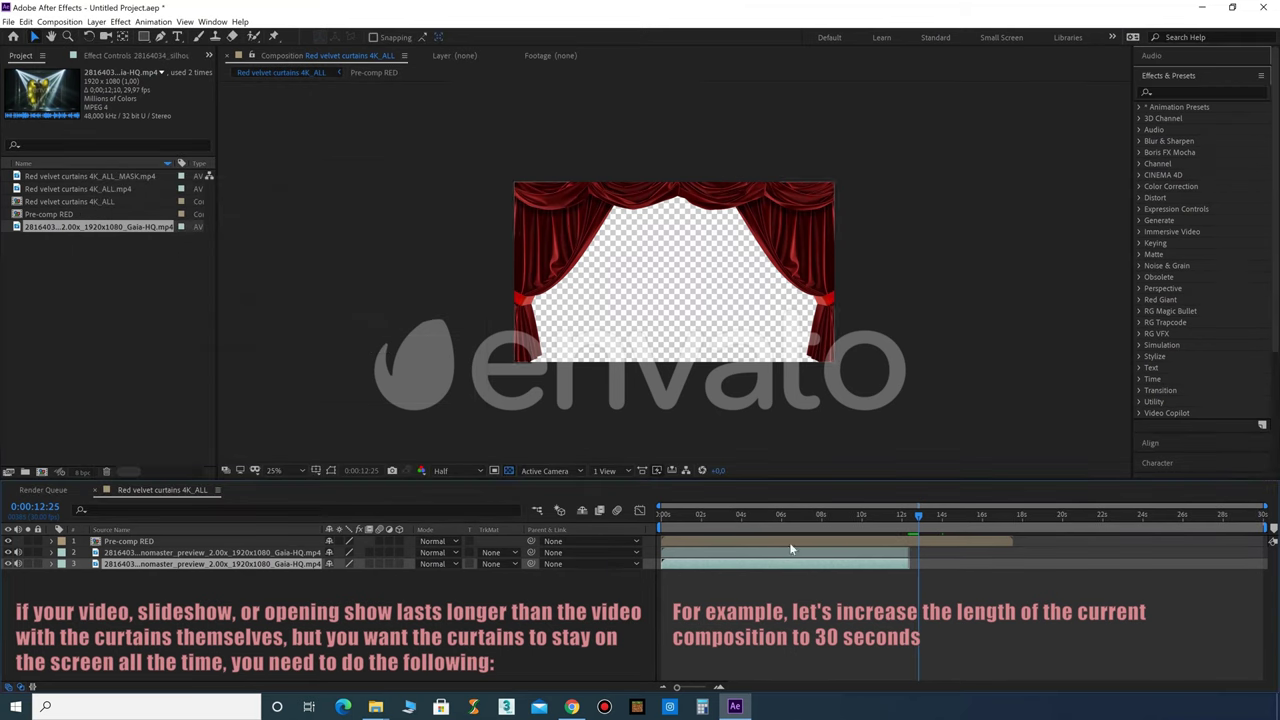
- Shift the lower background video copy to the first clip's end, duplicate it, and line up the duplicate after it to fill the composition
drag(699, 565, 944, 565)
key(ctrl+d)
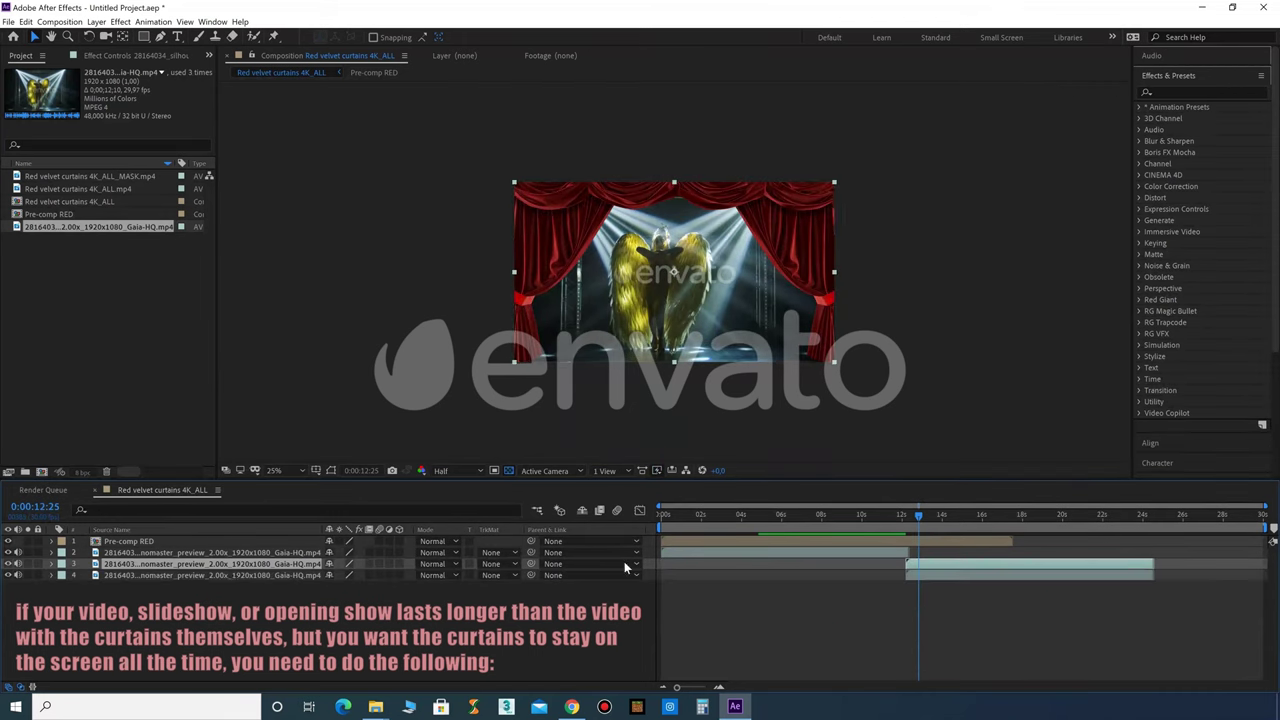
drag(950, 576, 1147, 580)
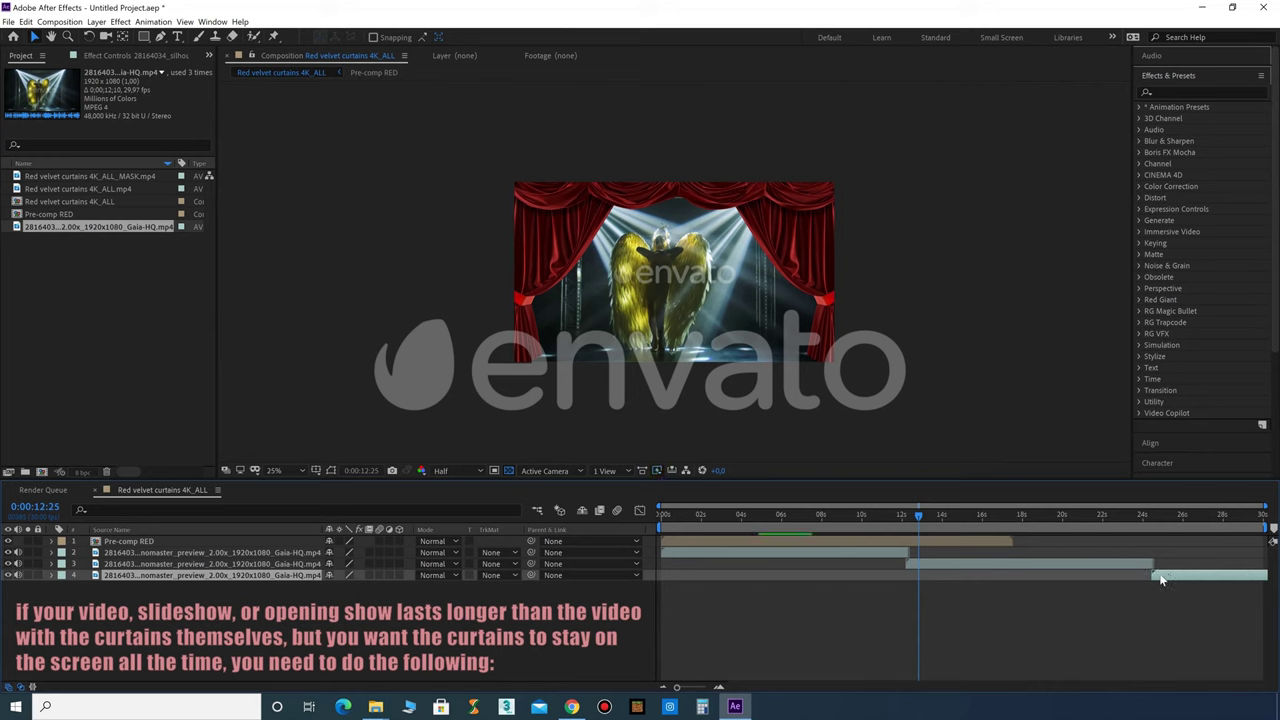
- Preview the composition around the end of the Pre-comp RED layer to examine how the curtains end
drag(919, 520, 1001, 512)
key(space)
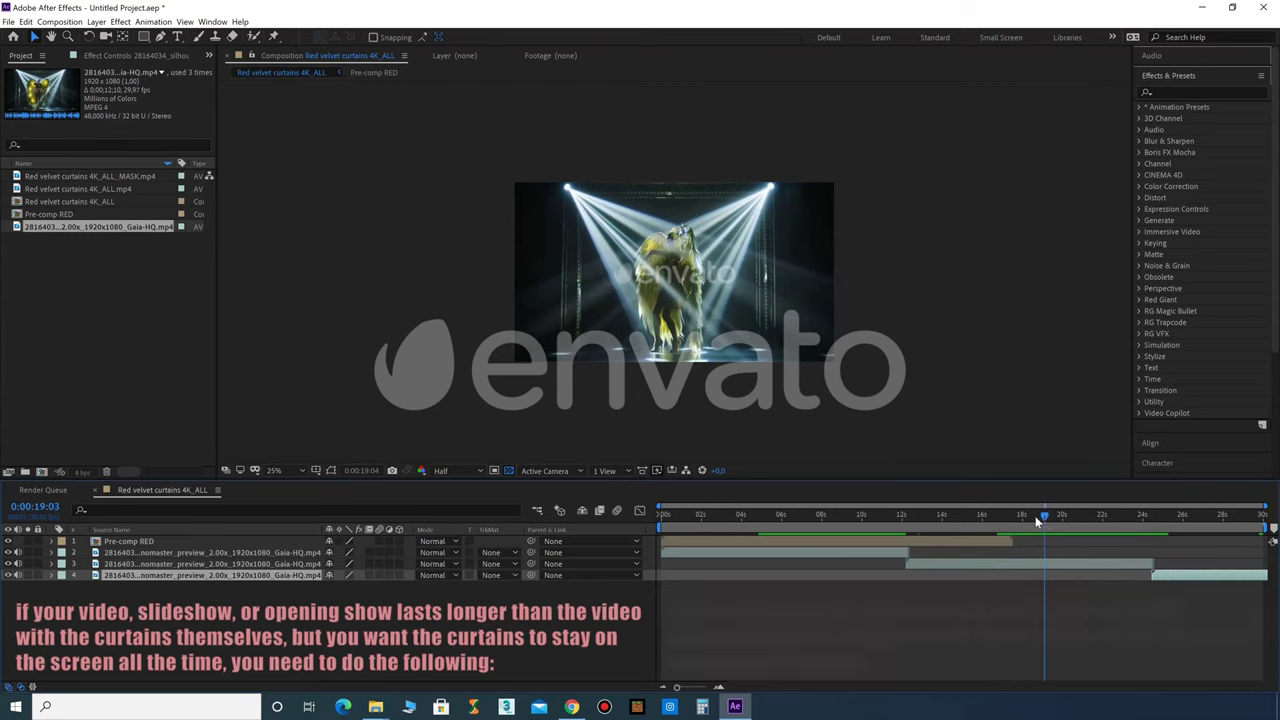
click(1020, 516)
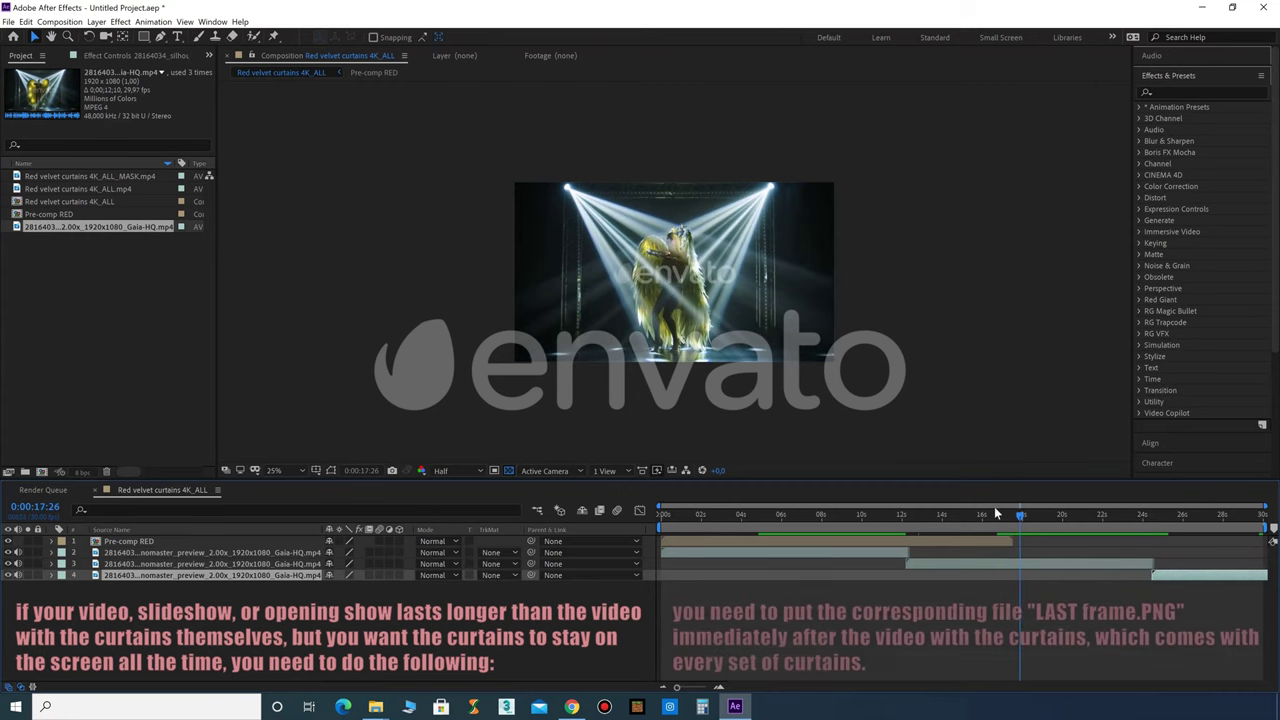
- Import Last frame_RED.png from the LAST Frame_RED folder and place it in the composition directly below the Pre-comp RED layer
click(375, 707)
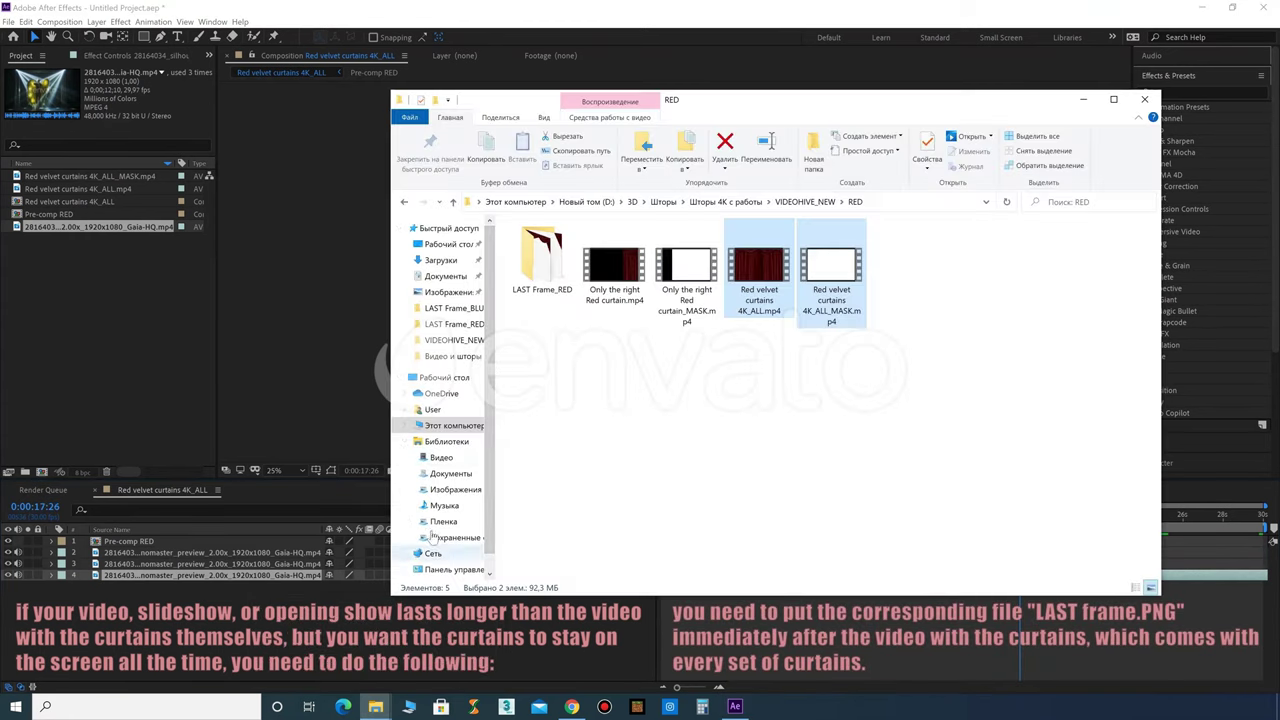
double_click(548, 259)
click(551, 256)
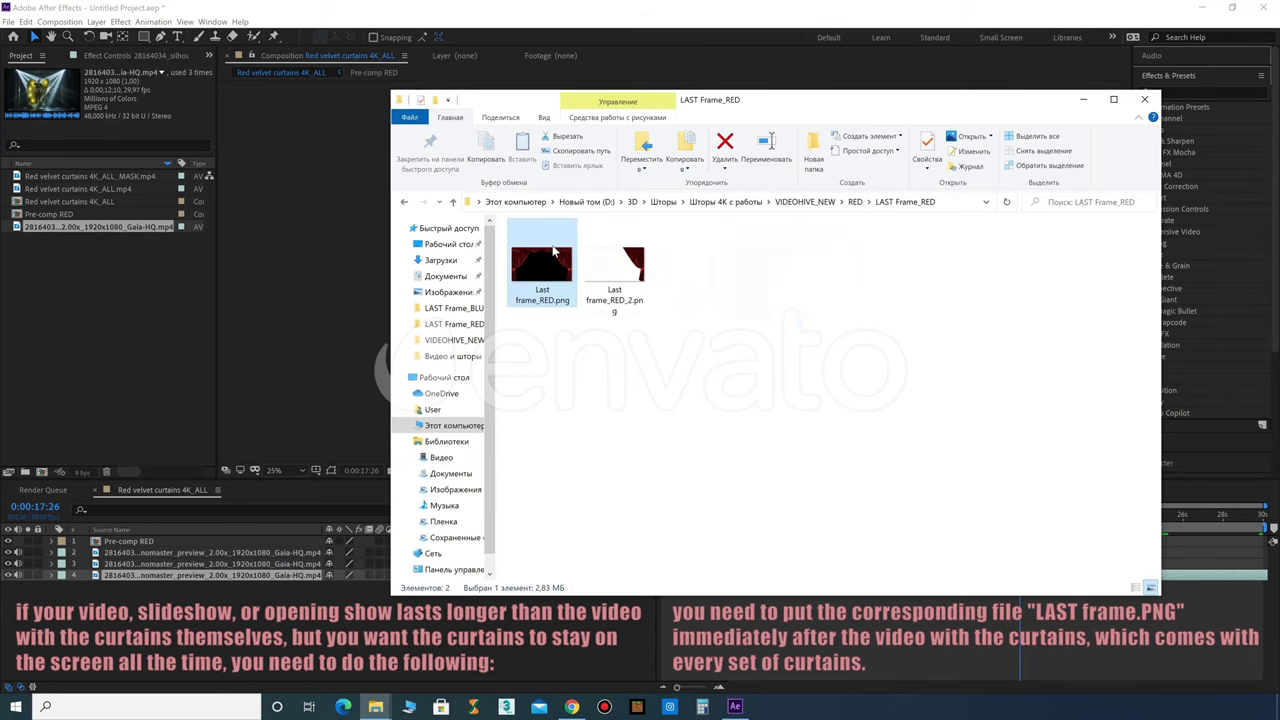
drag(553, 252, 113, 215)
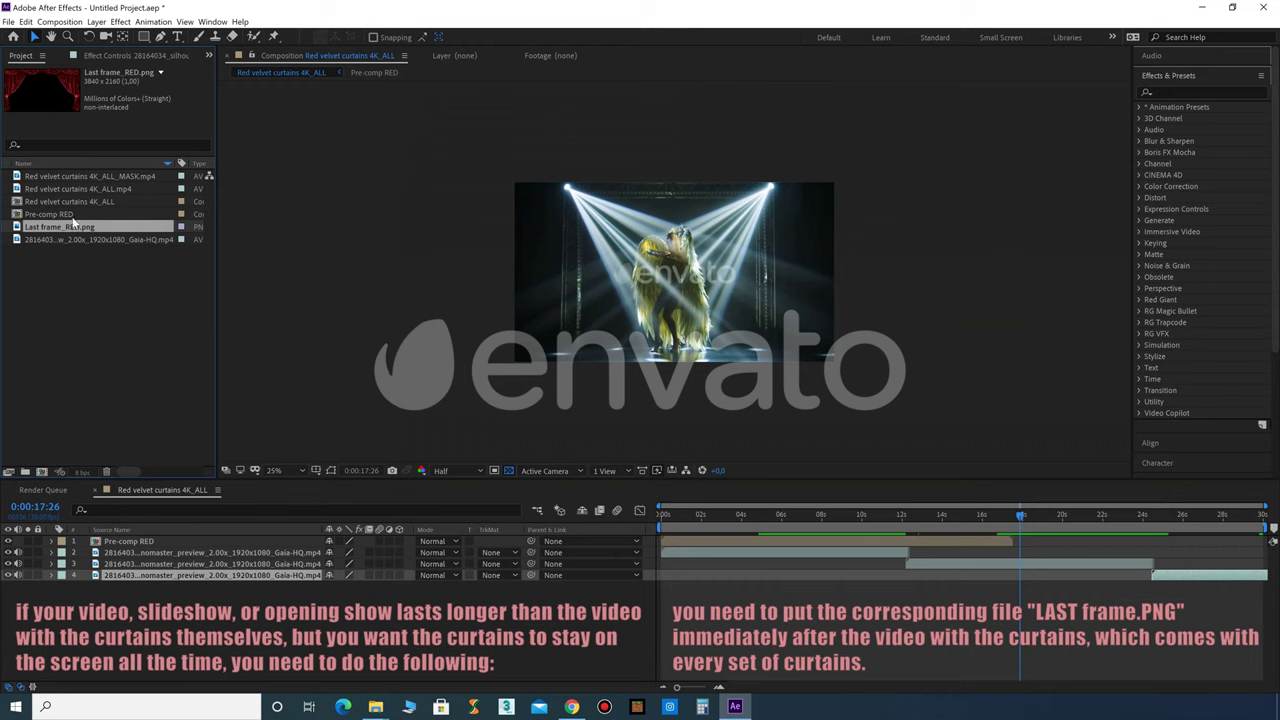
drag(148, 531, 455, 589)
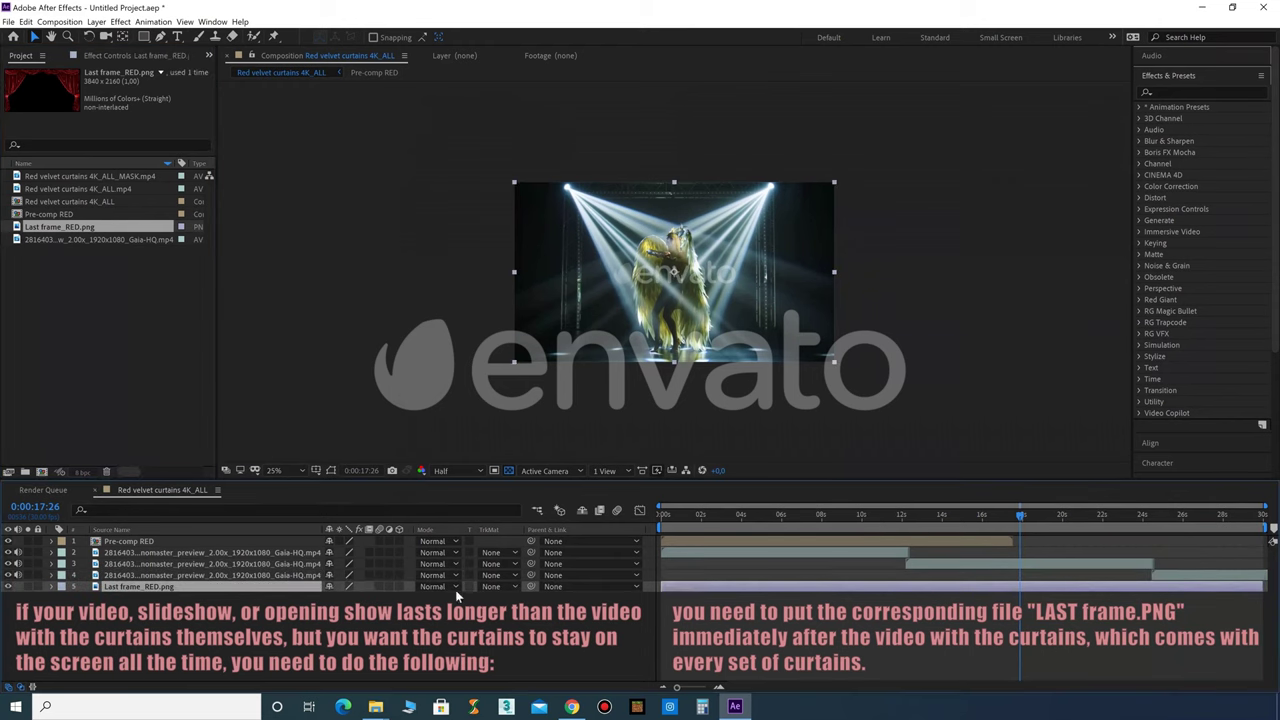
drag(181, 590, 182, 553)
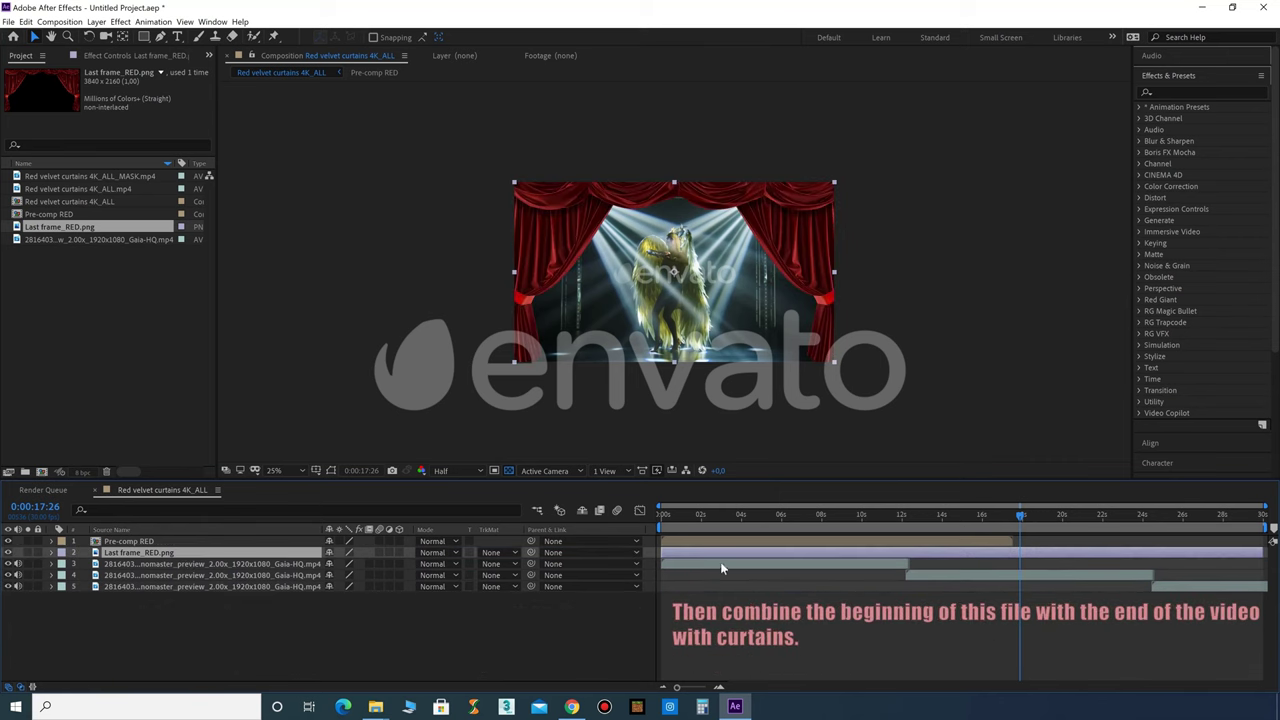
- Trim the start of the Last frame_RED.png layer to the end of Pre-comp RED at 0:00:17:16 and preview the join
drag(662, 549, 930, 518)
click(718, 688)
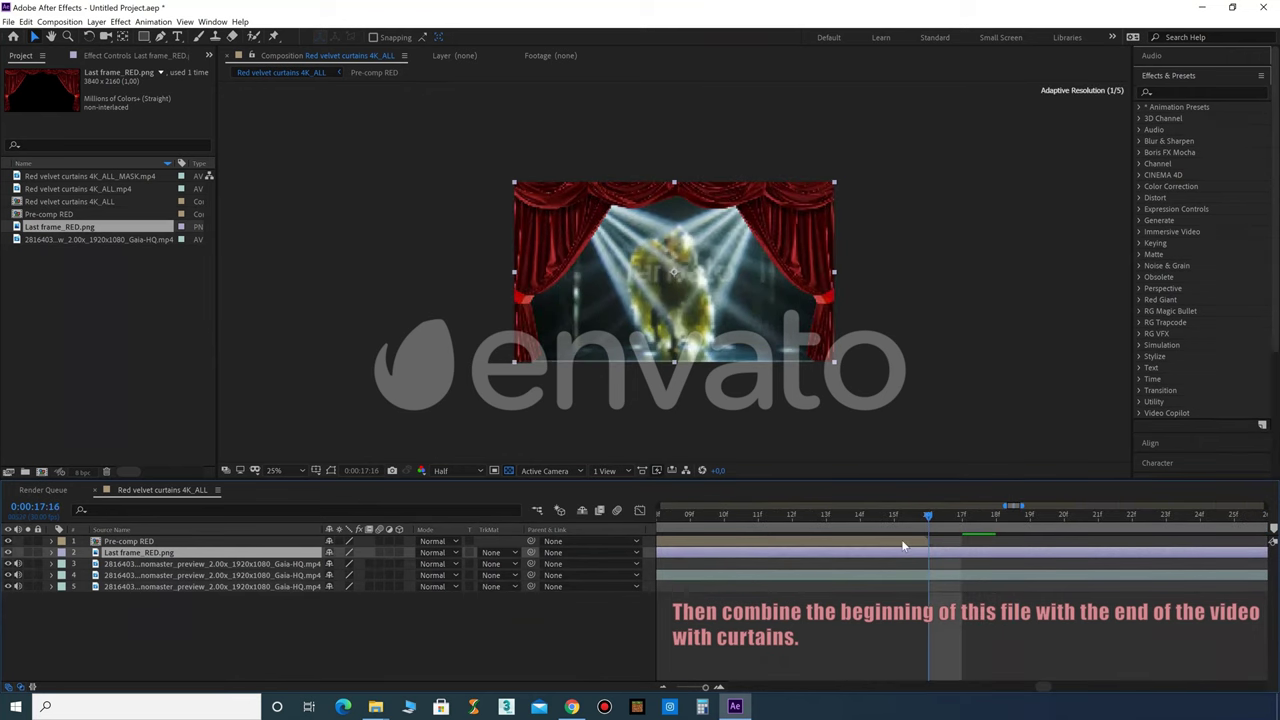
mouse_move(705, 688)
mouse_down()
mouse_move(676, 688)
mouse_move(698, 688)
mouse_up()
click(718, 688)
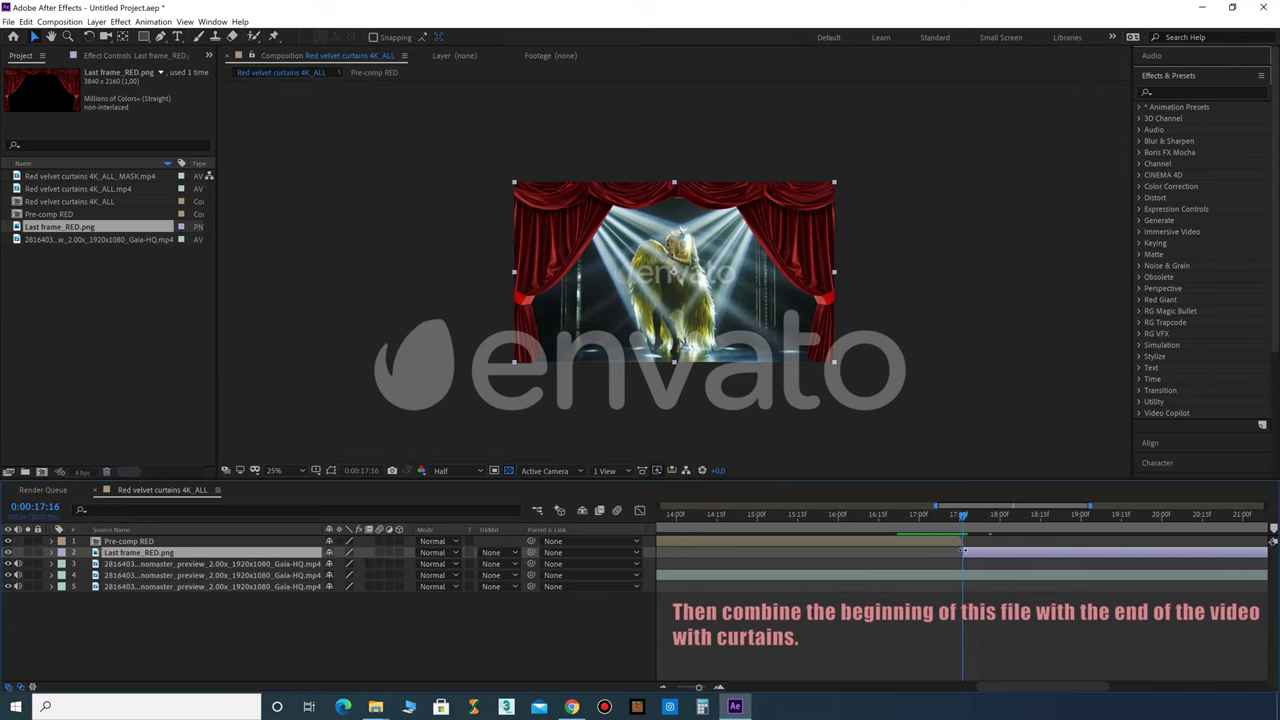
key(minus)
key(minus)
key(minus)
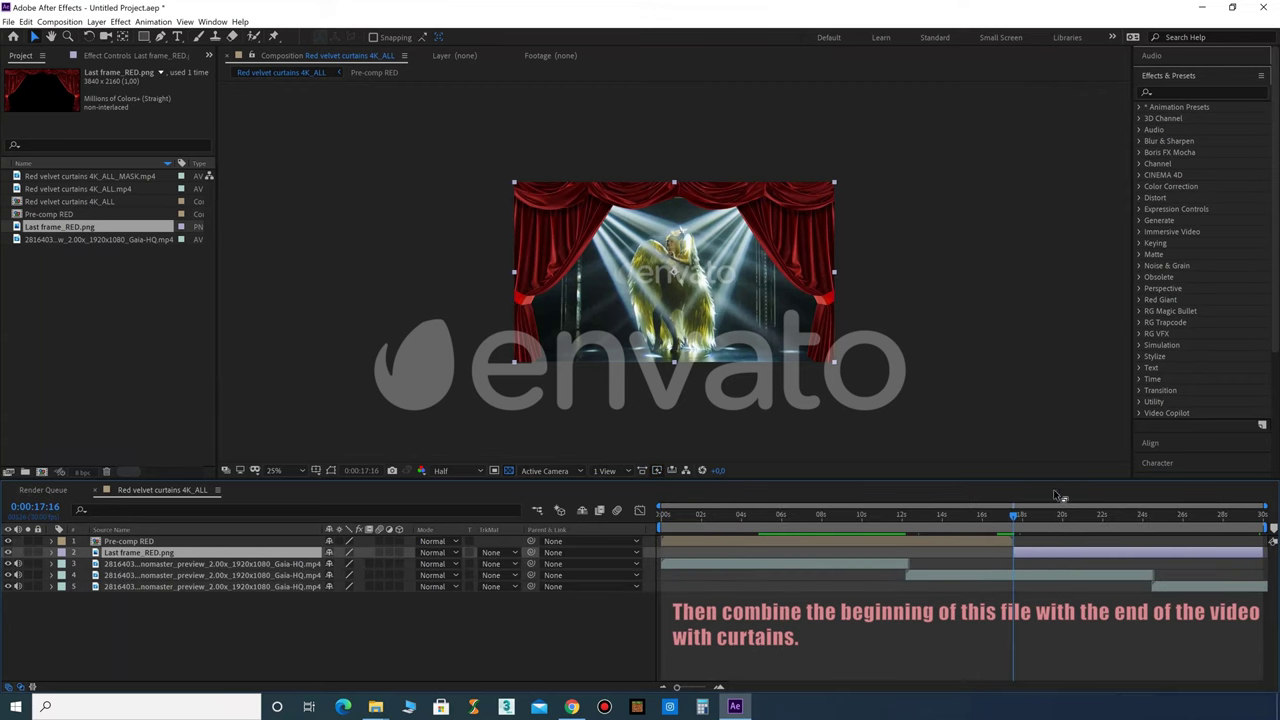
drag(1015, 519, 980, 514)
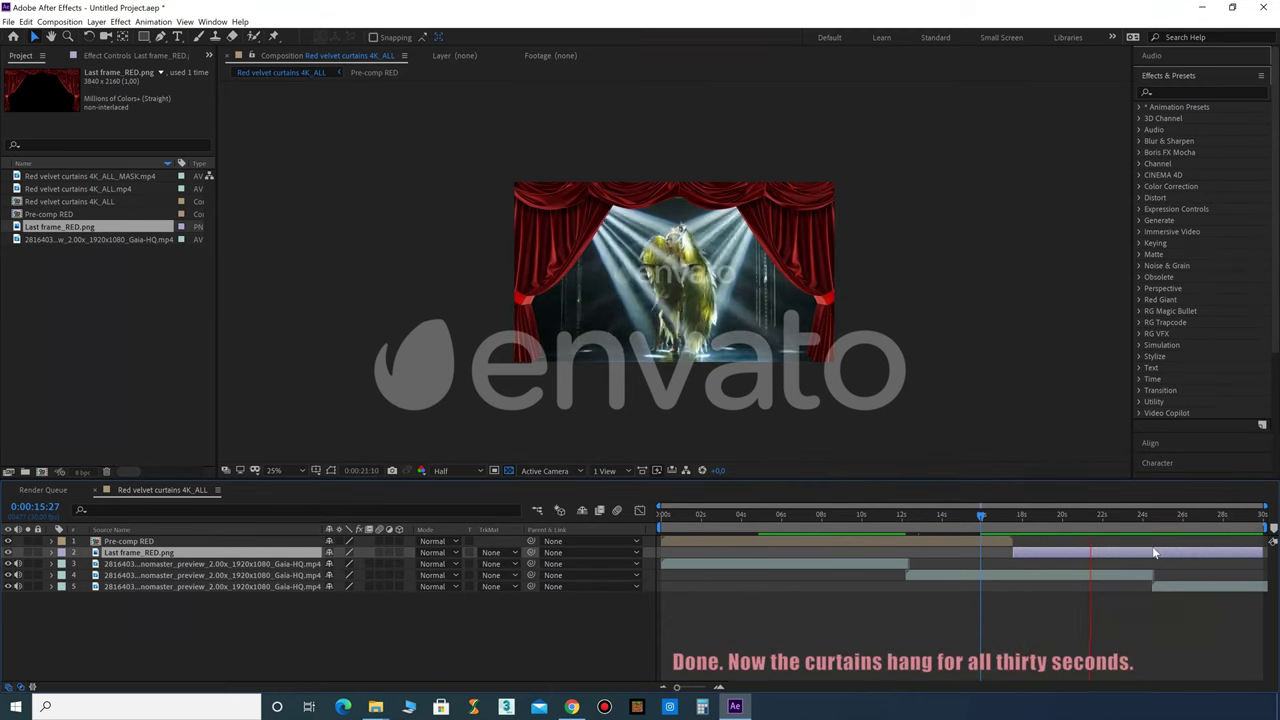
- Keyframe the Last frame_RED.png layer's opacity from 100% at 0:00:27:28 to 0% at 0:00:29:29, and check the fade
drag(1128, 513, 1226, 513)
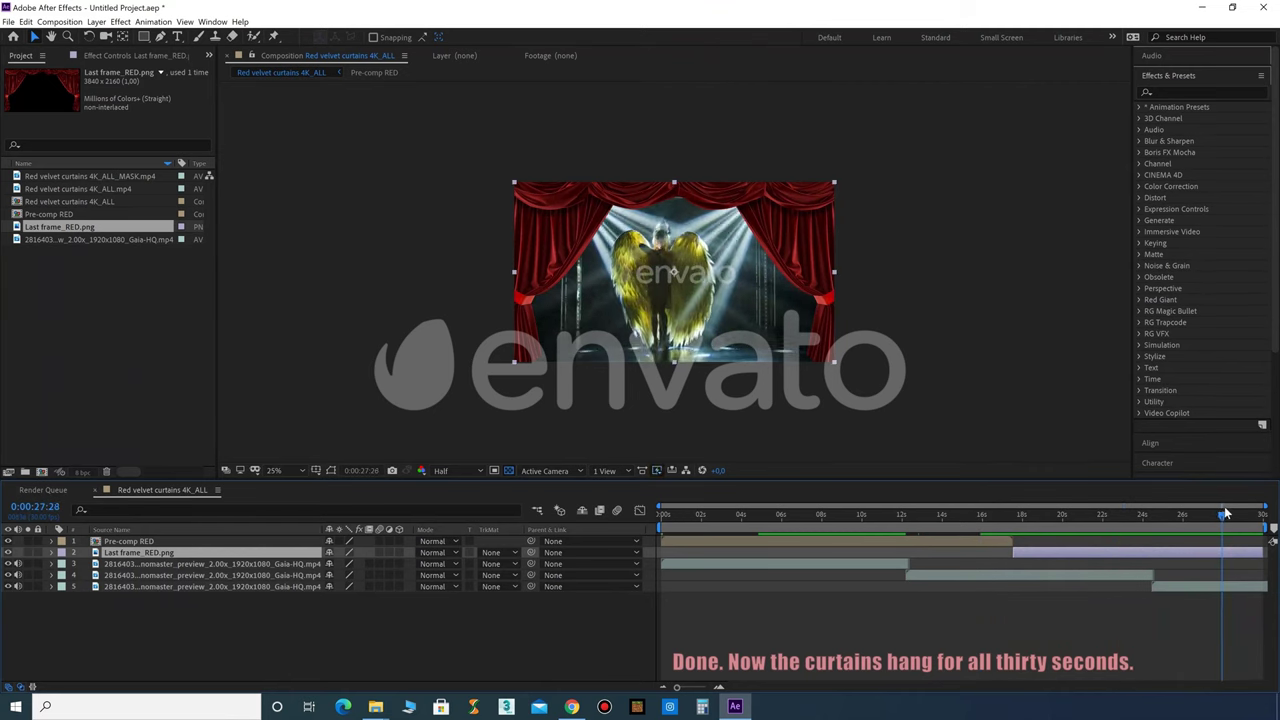
click(51, 552)
click(64, 564)
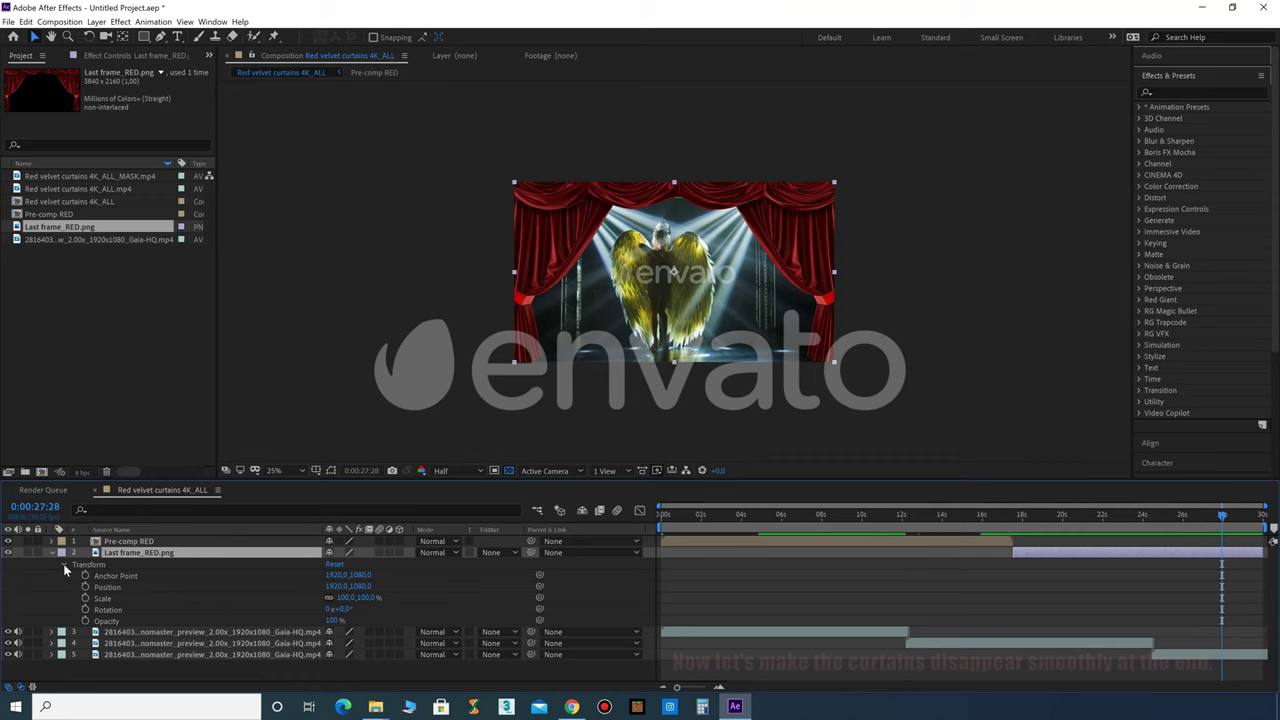
click(87, 621)
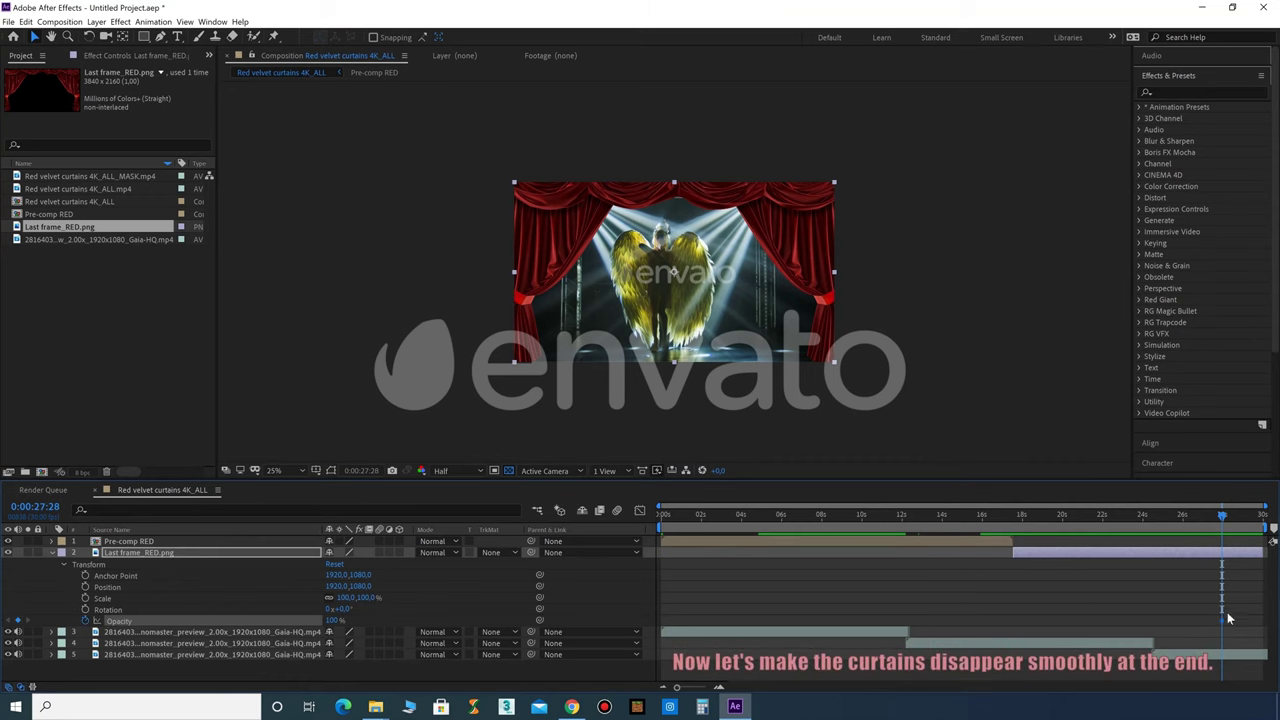
drag(1223, 516, 1264, 516)
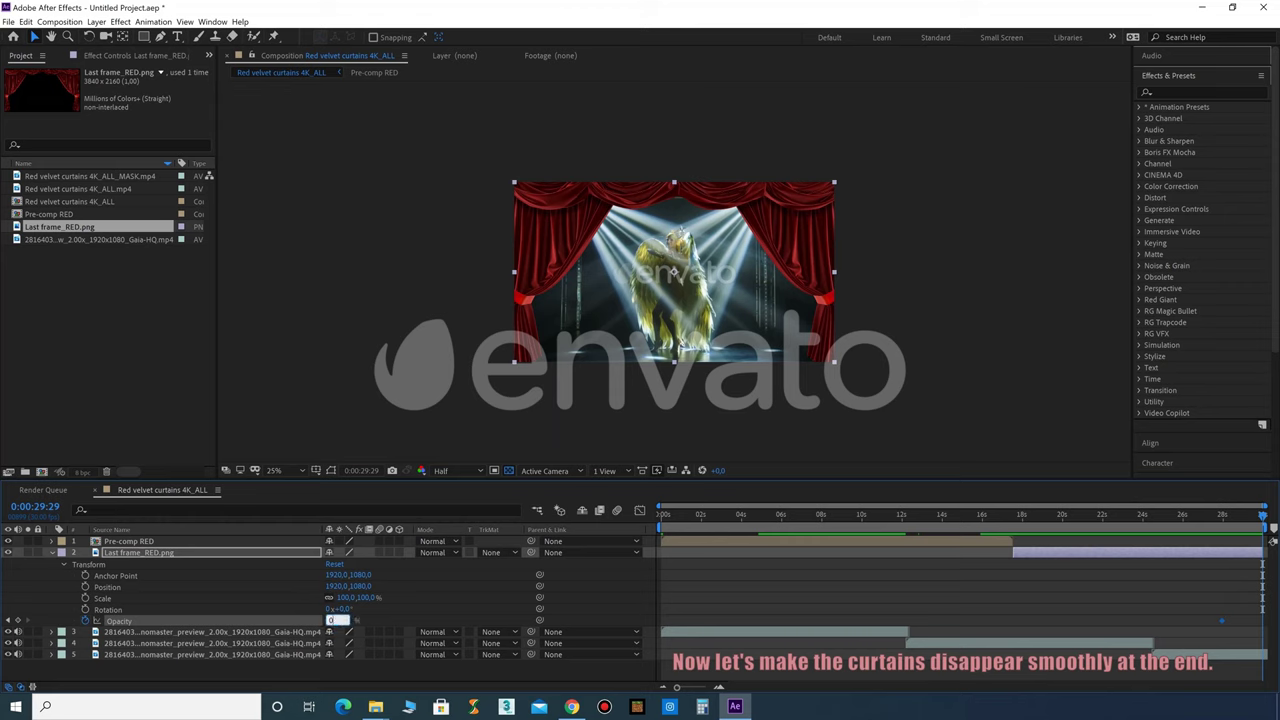
key(Return)
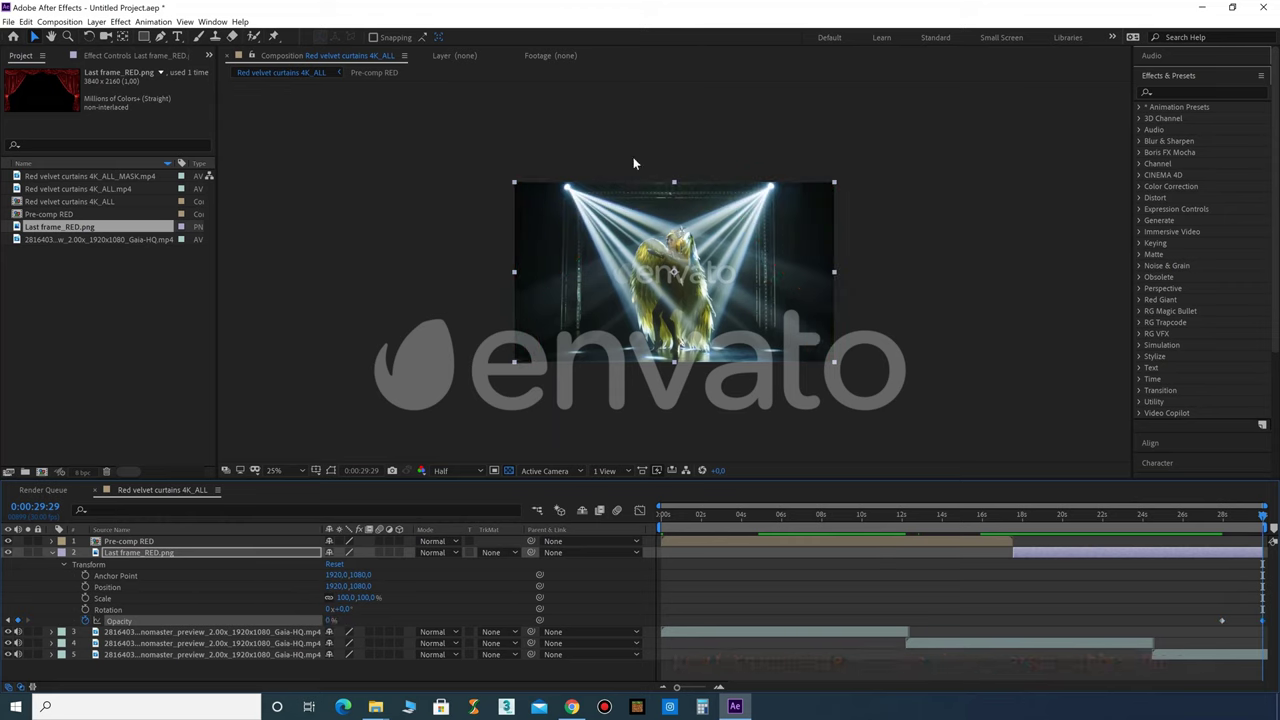
click(1230, 516)
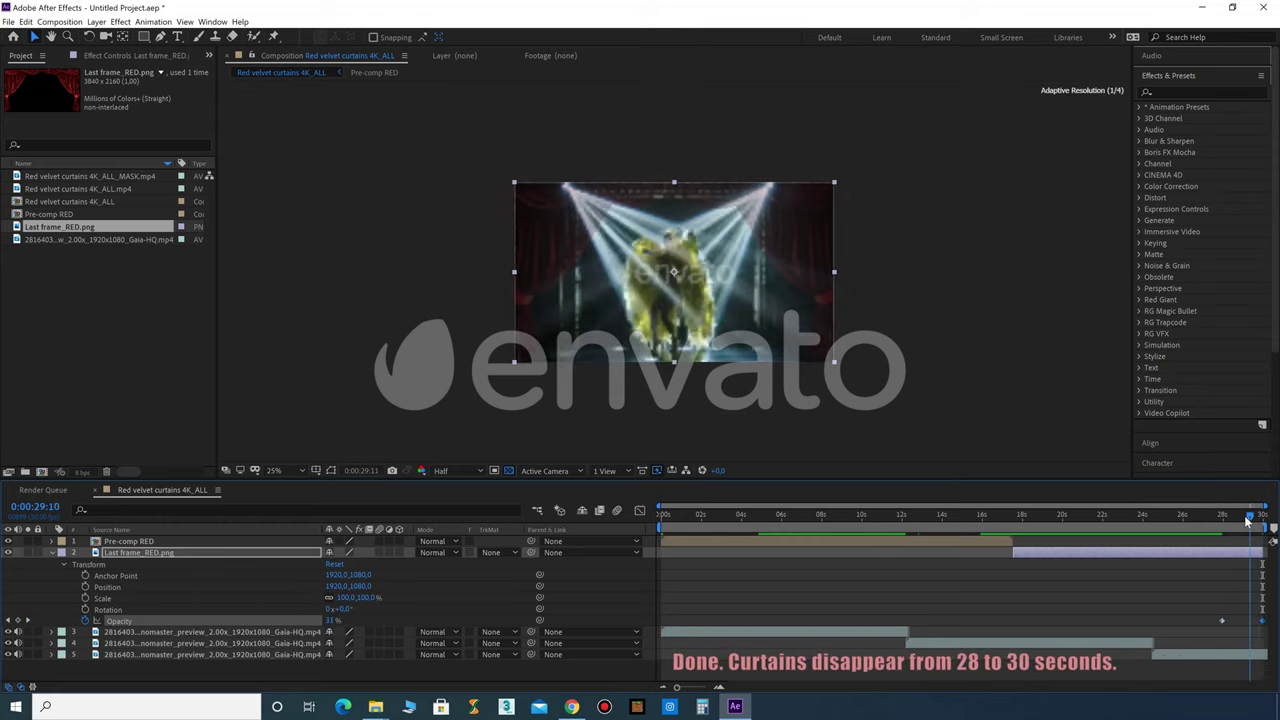
- Preview the final seconds of the composition from about 0:00:27:14 to check the red curtains' fade-out
drag(1230, 518, 1214, 520)
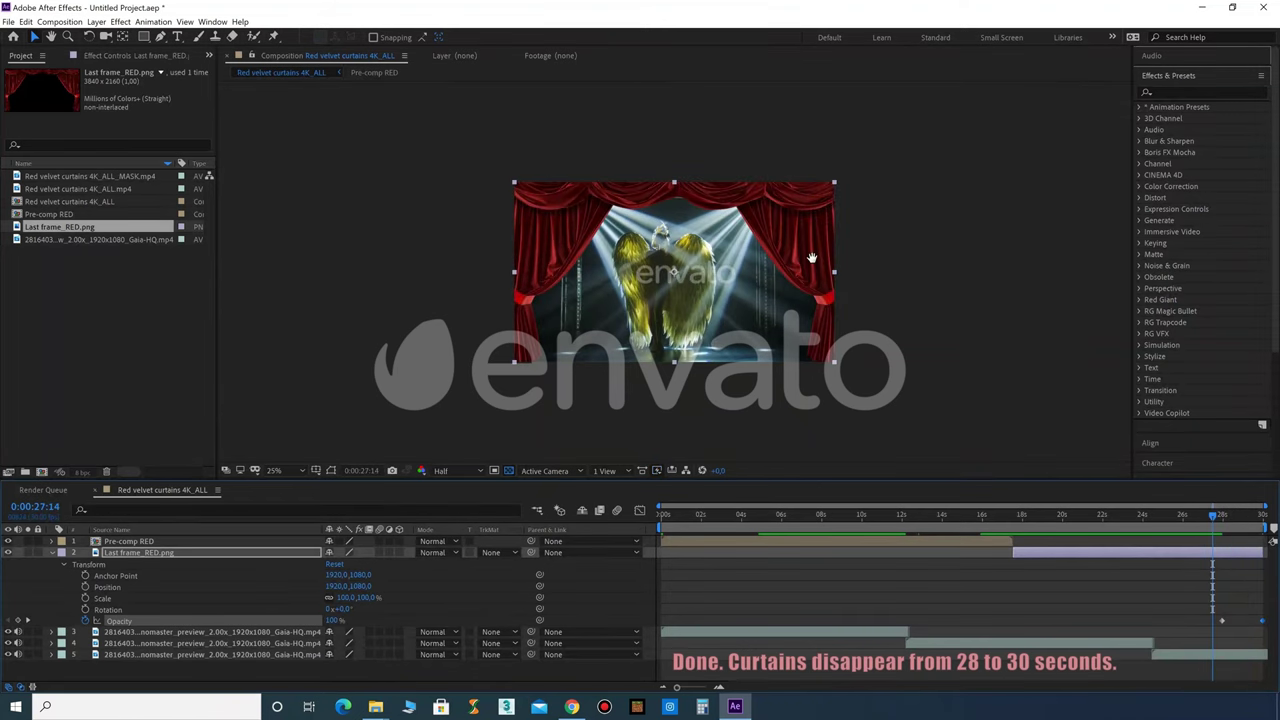
key(space)
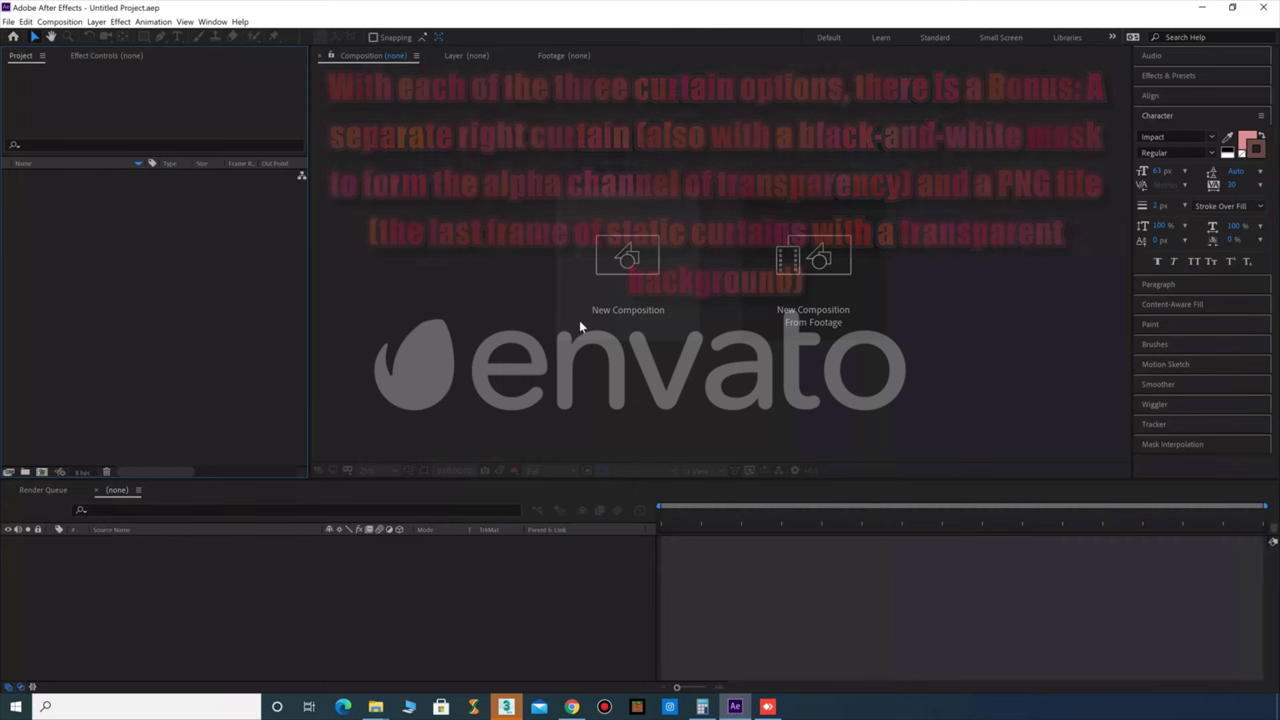
- From the BLUE folder in File Explorer, import Only the right BLUE curtain.mp4 and Only the right BLUE curtain_MASK.mp4 into the After Effects project
click(149, 652)
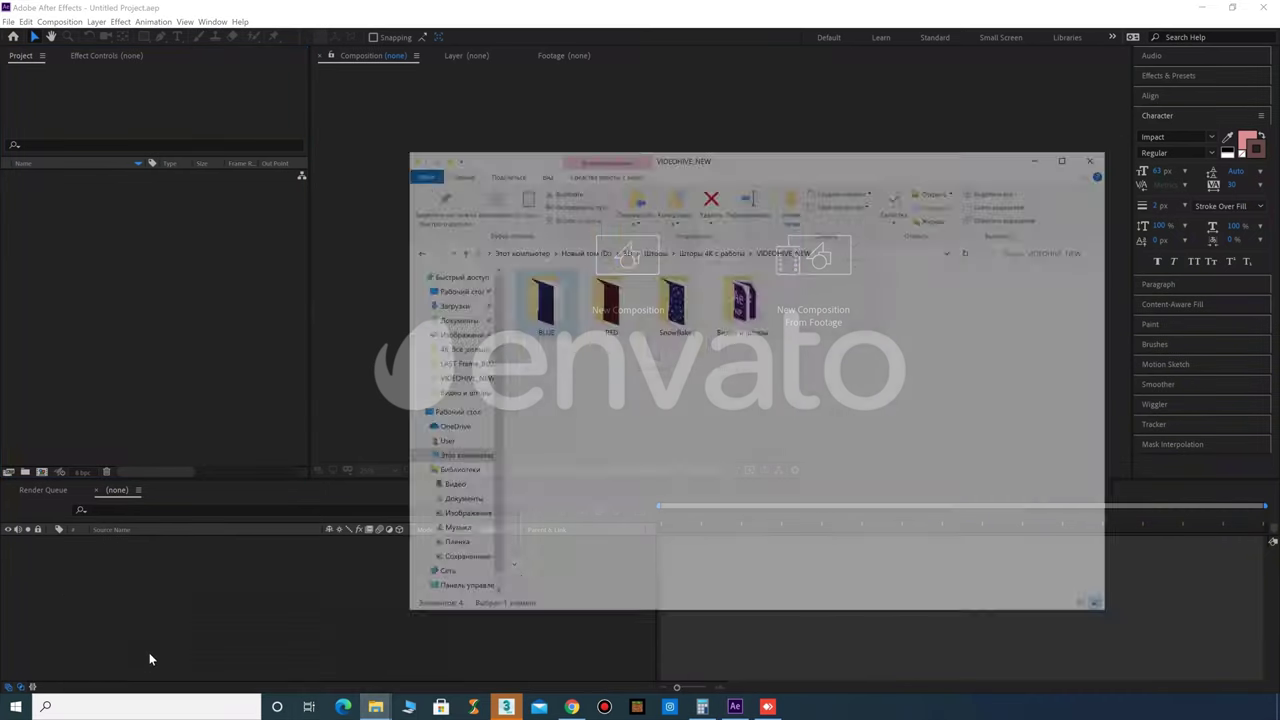
click(570, 255)
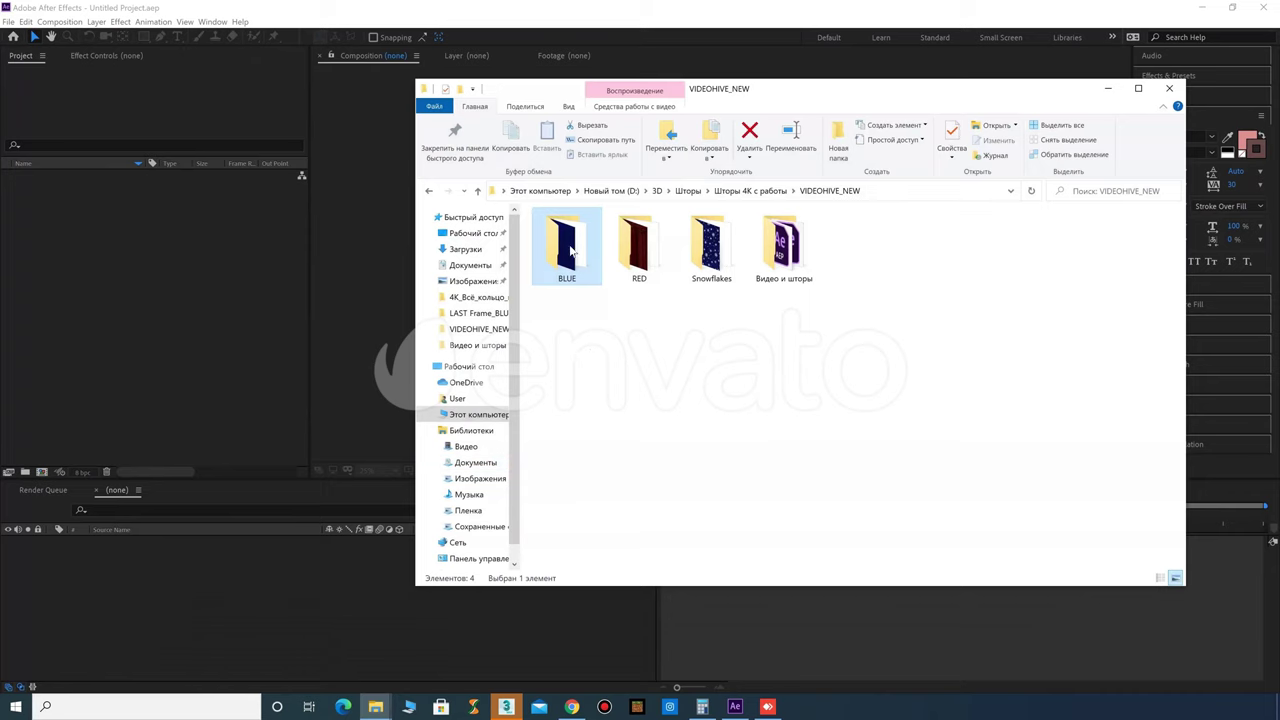
double_click(567, 250)
drag(894, 394, 793, 264)
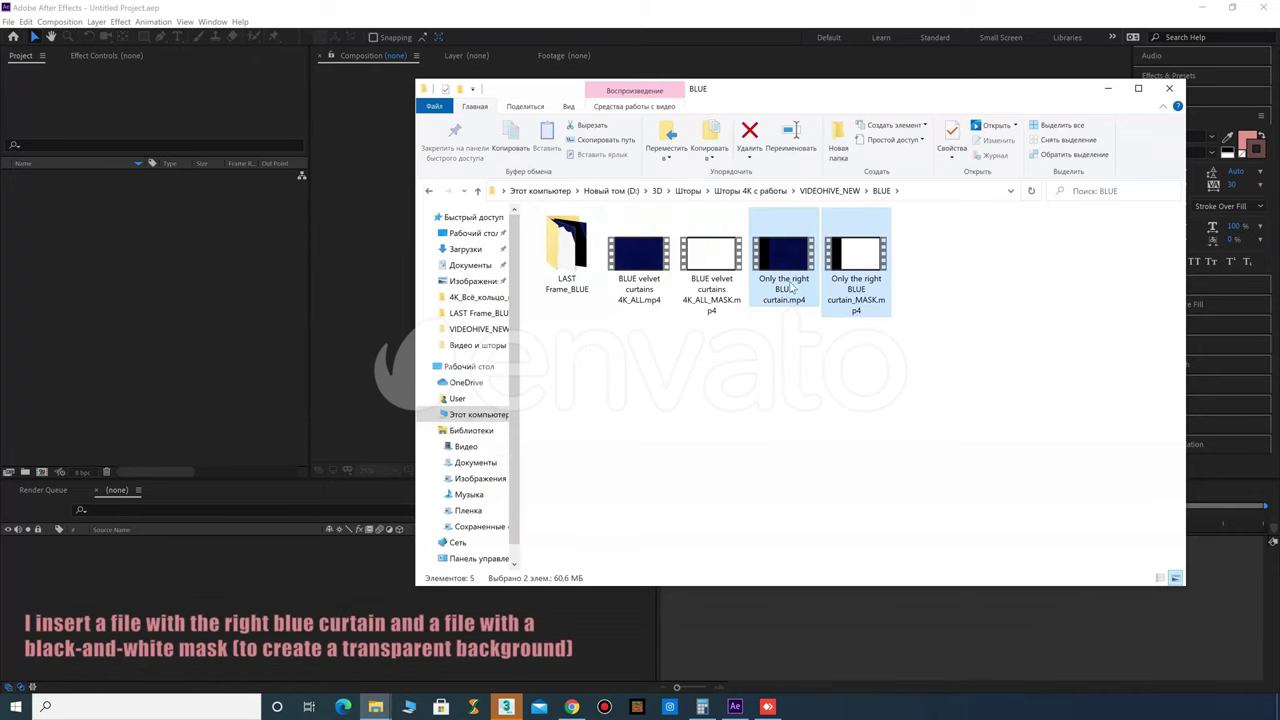
drag(806, 262, 84, 268)
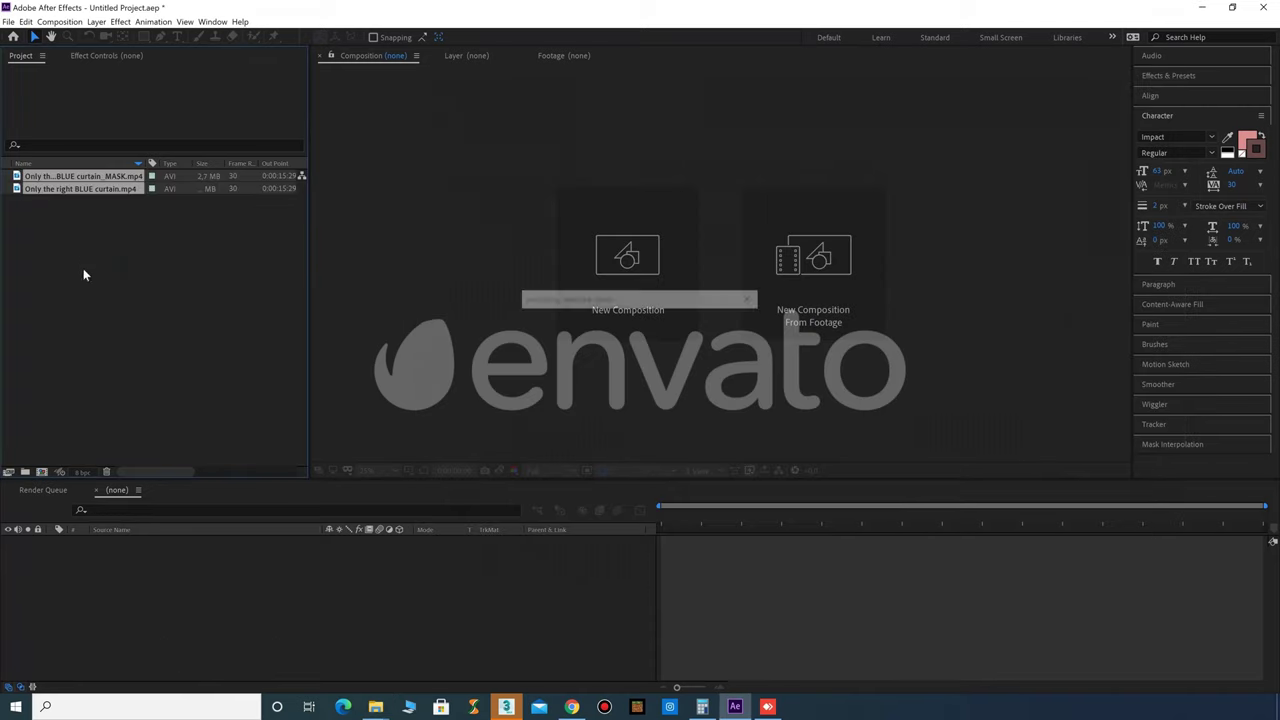
- Create a new composition from Only the right BLUE curtain.mp4 and place Only the right BLUE curtain_MASK.mp4 as the layer above it
click(120, 193)
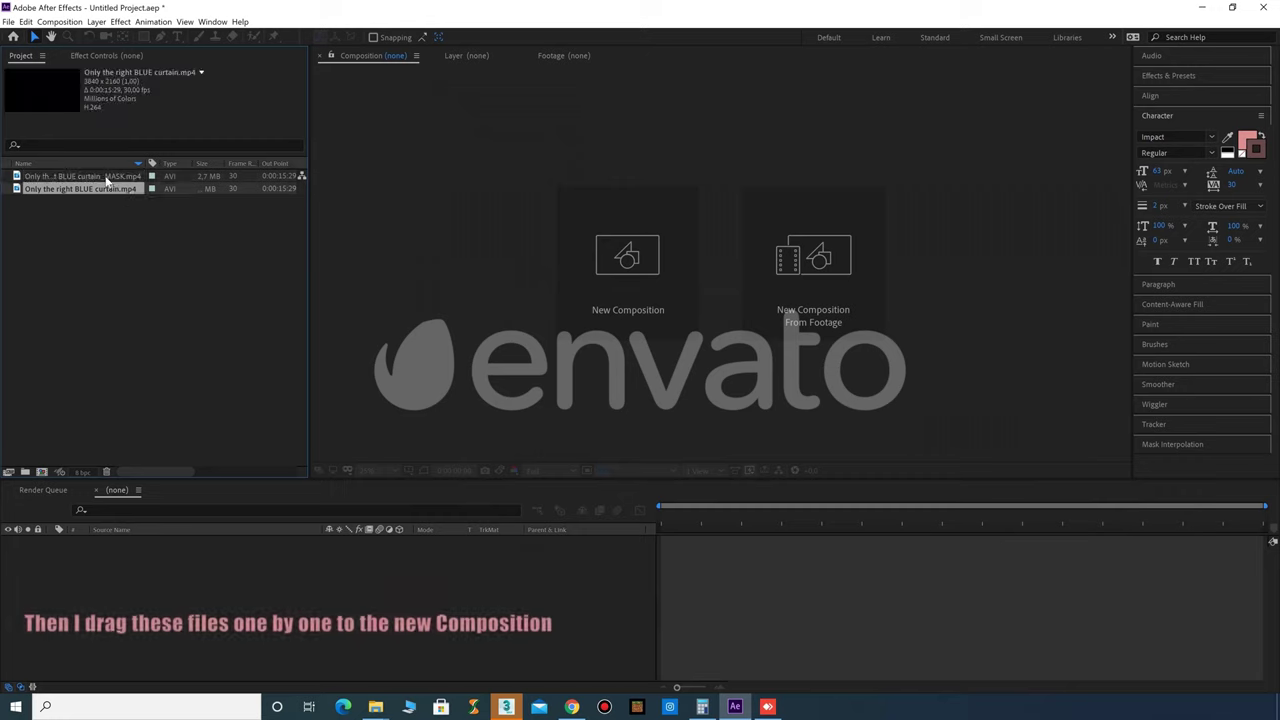
click(106, 178)
drag(104, 189, 99, 266)
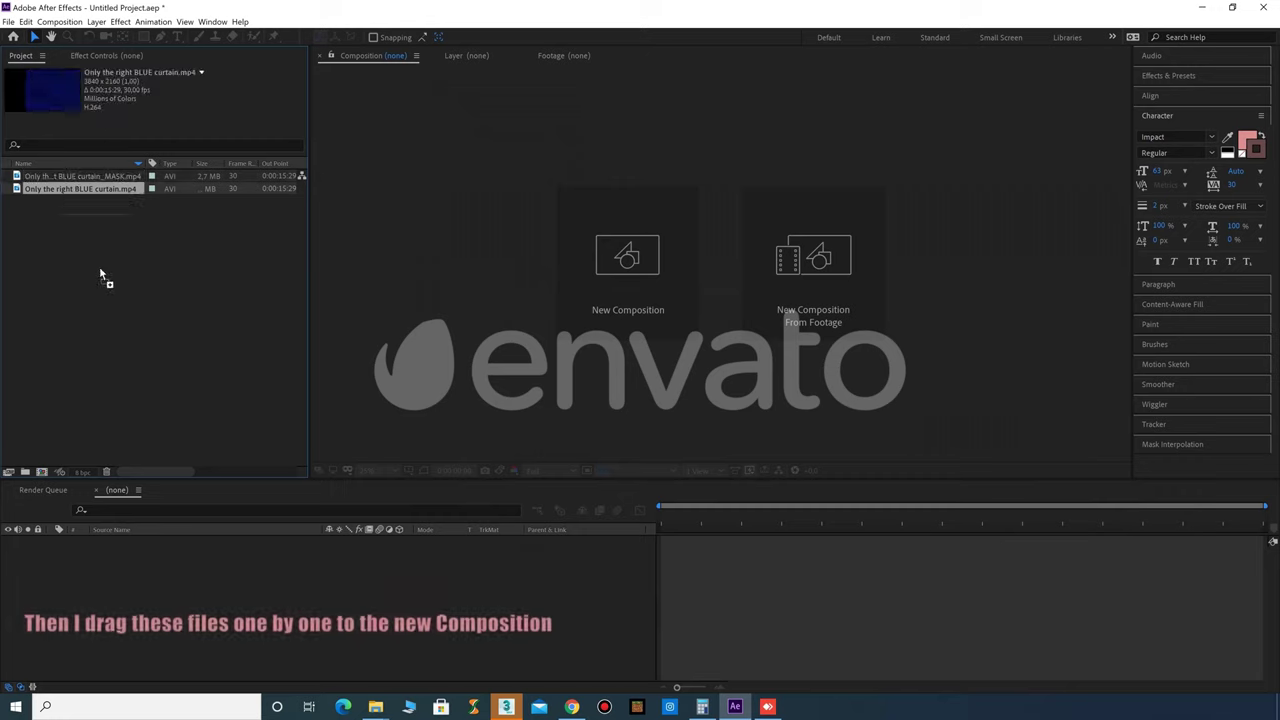
drag(42, 474, 42, 474)
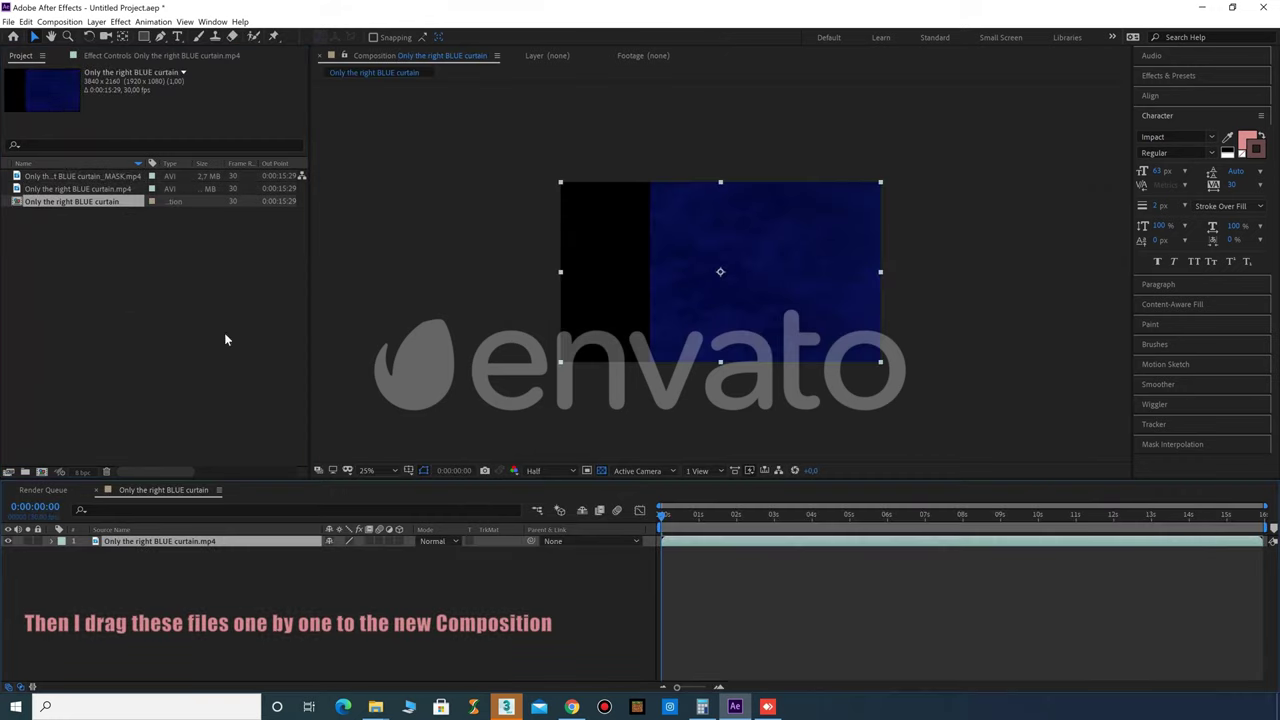
click(78, 177)
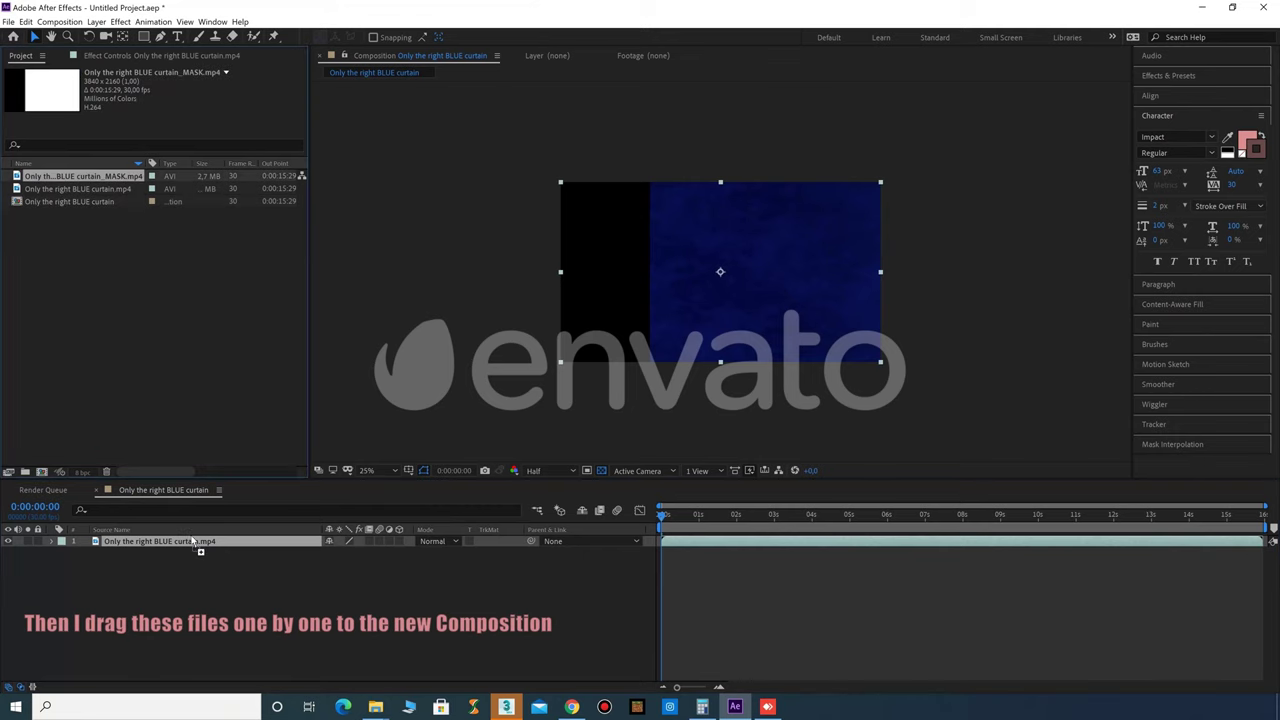
drag(197, 541, 200, 545)
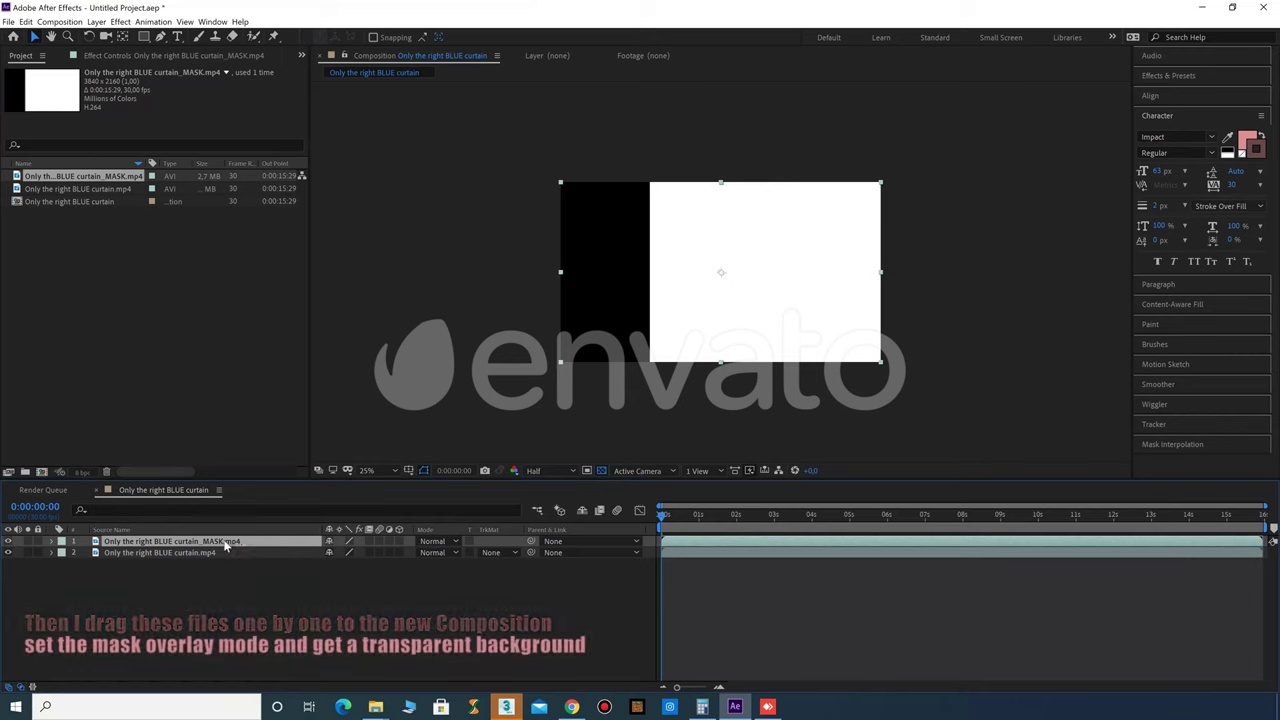
- Set the mask layer's blending mode to Stencil Luma and check the transparency through to the end of the composition
click(452, 542)
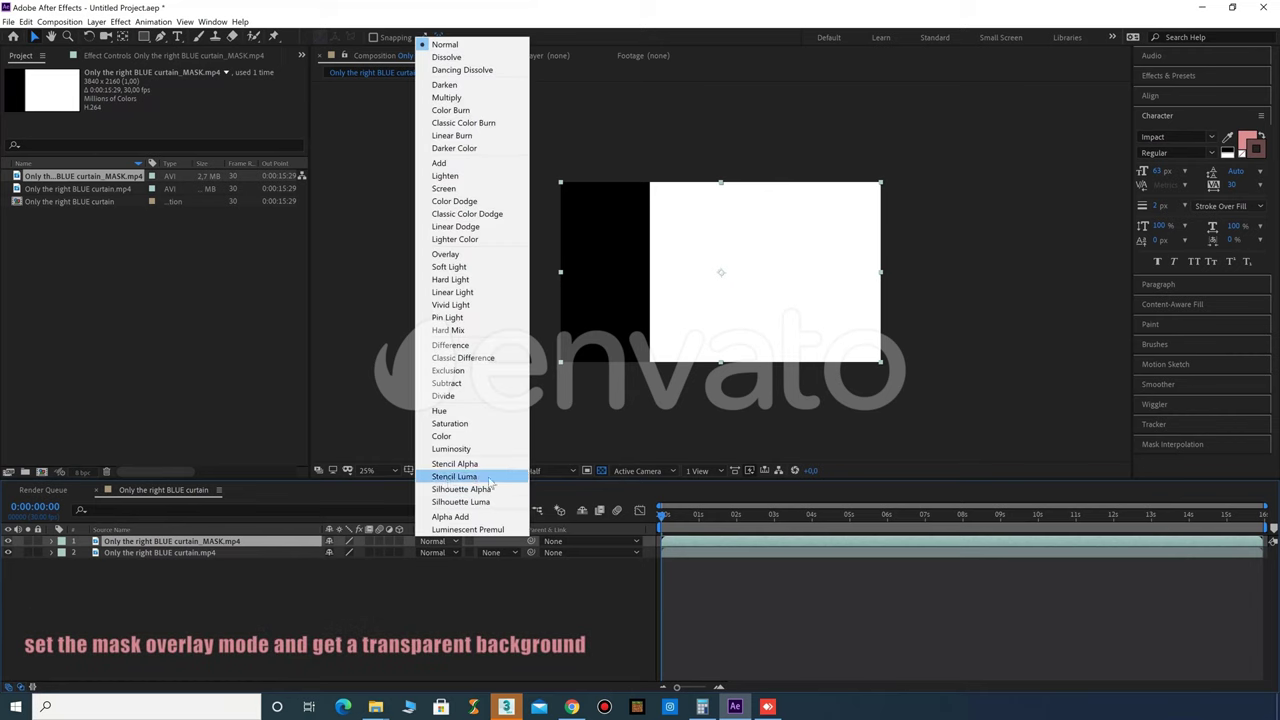
click(458, 477)
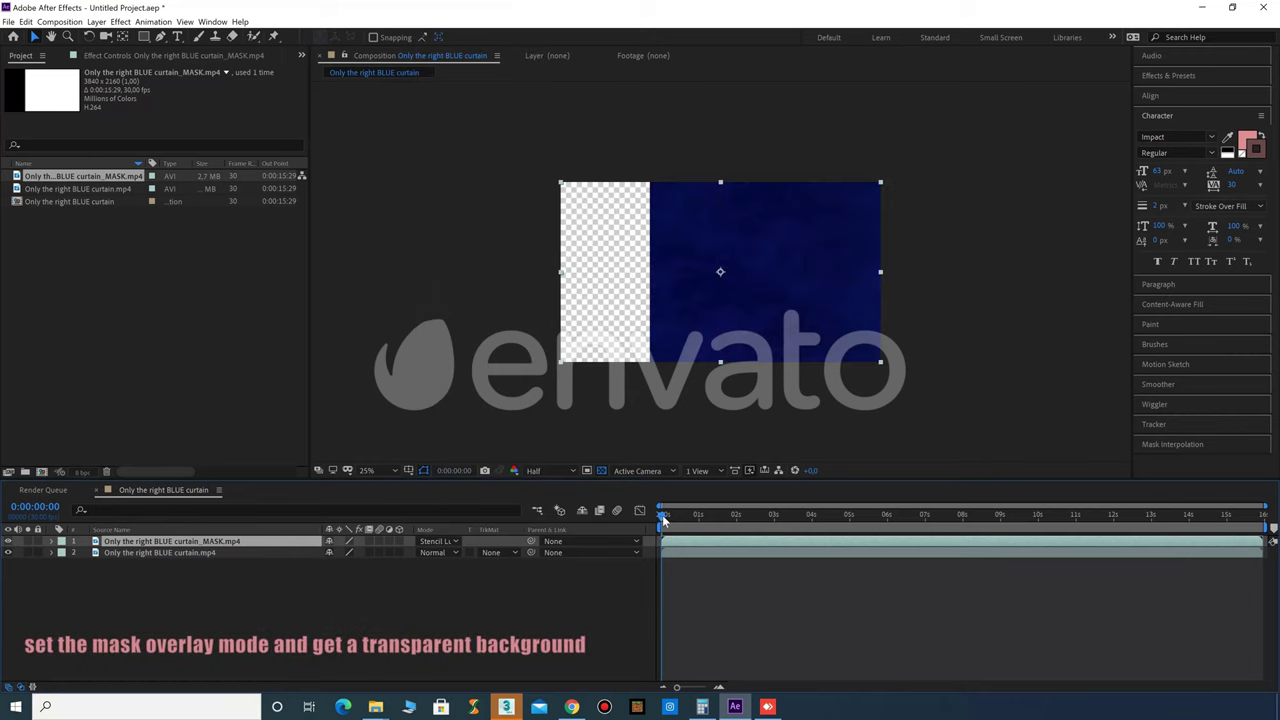
drag(712, 520, 1247, 514)
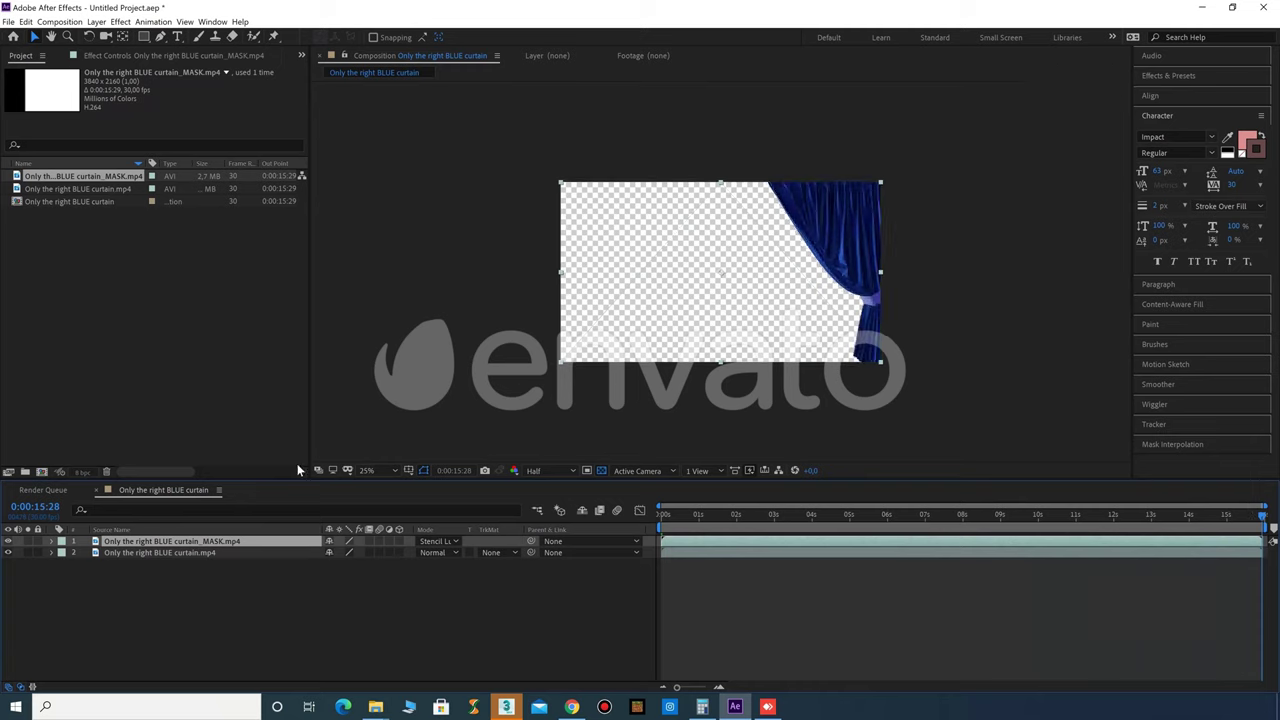
- Pre-compose the blue curtain and mask layers together into a composition named Pre-comp BLUE
drag(211, 577, 183, 546)
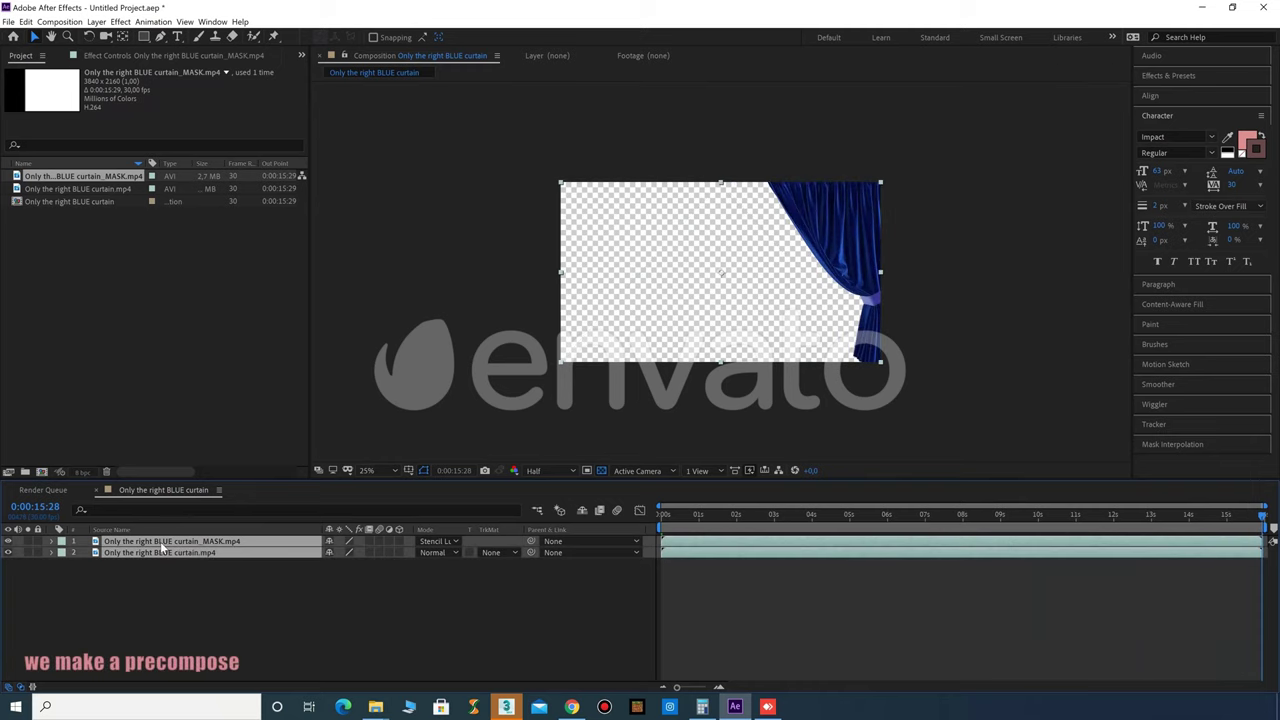
right_click(160, 541)
click(195, 526)
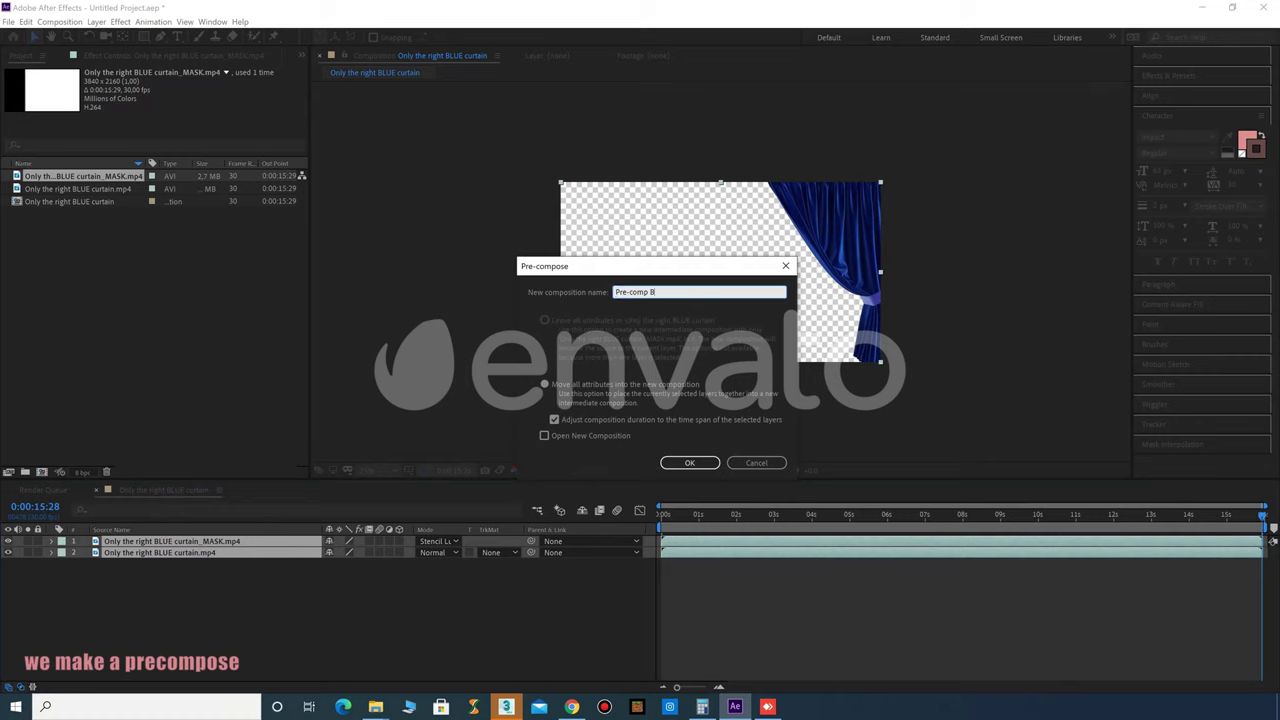
click(688, 464)
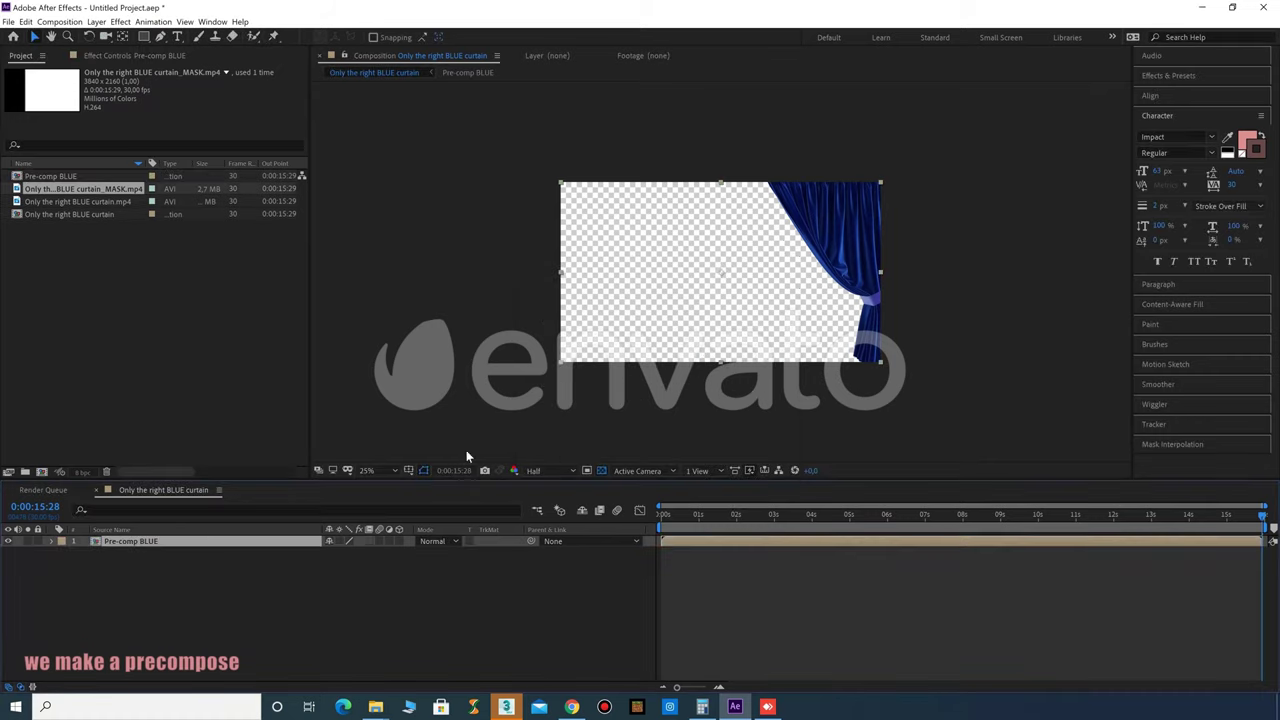
- Duplicate the Pre-comp BLUE layer, flip the copy horizontally to form the left curtain, and preview the pair
click(150, 545)
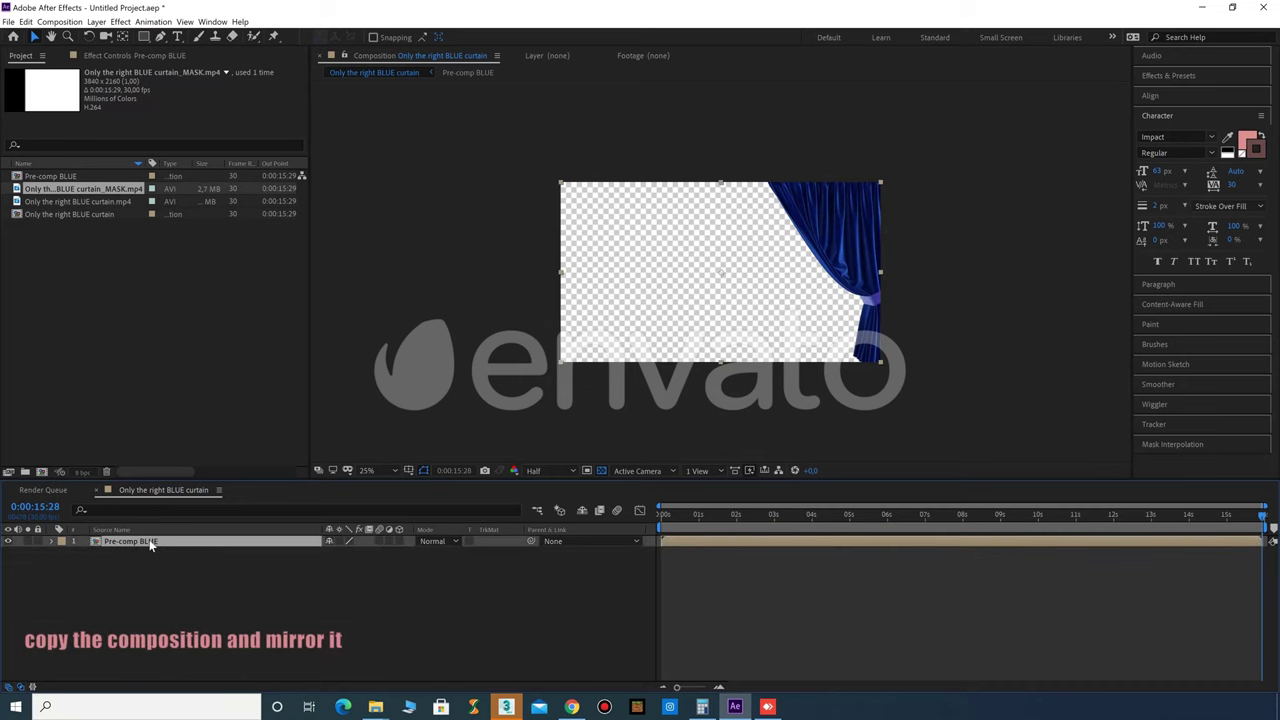
key(ctrl+d)
right_click(172, 542)
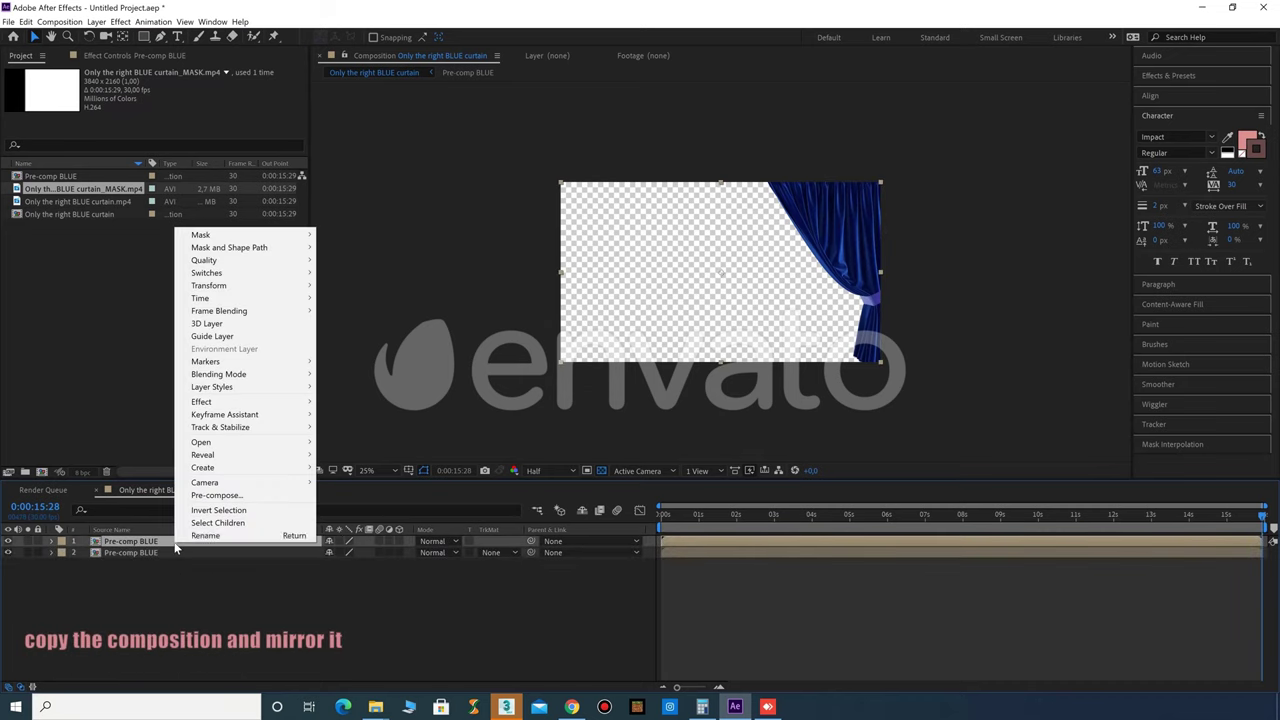
mouse_move(220, 288)
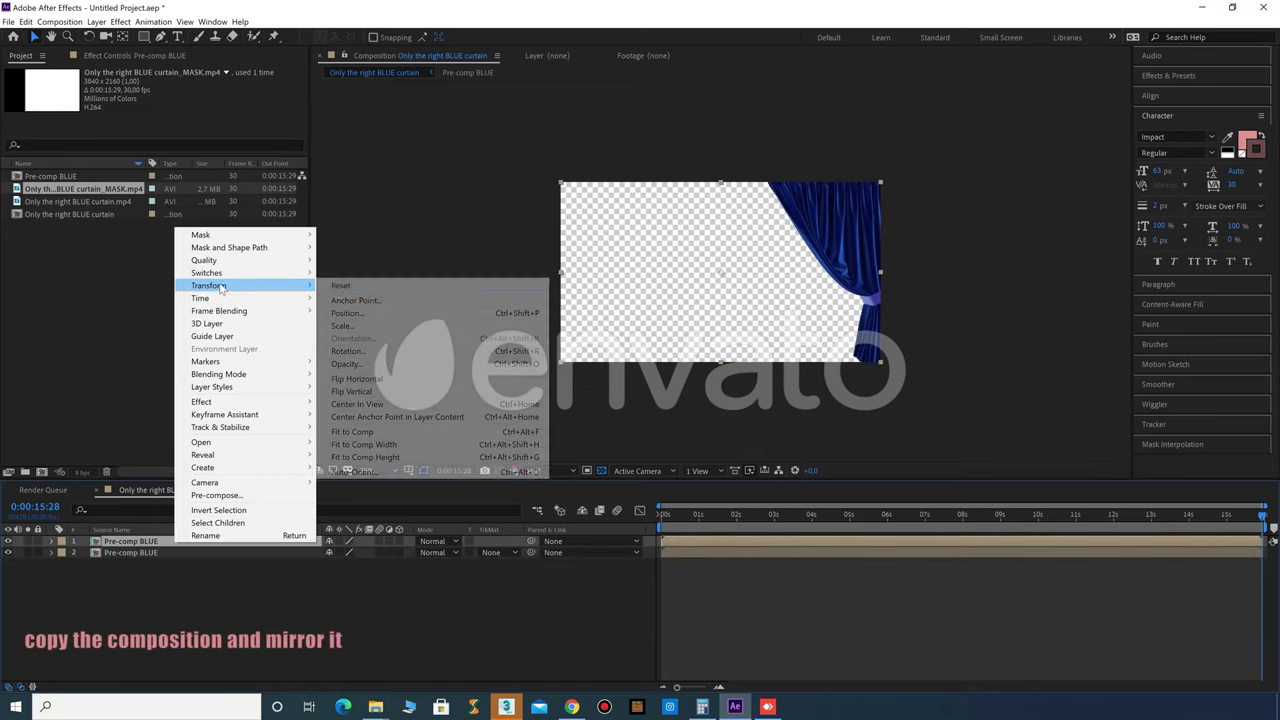
click(356, 379)
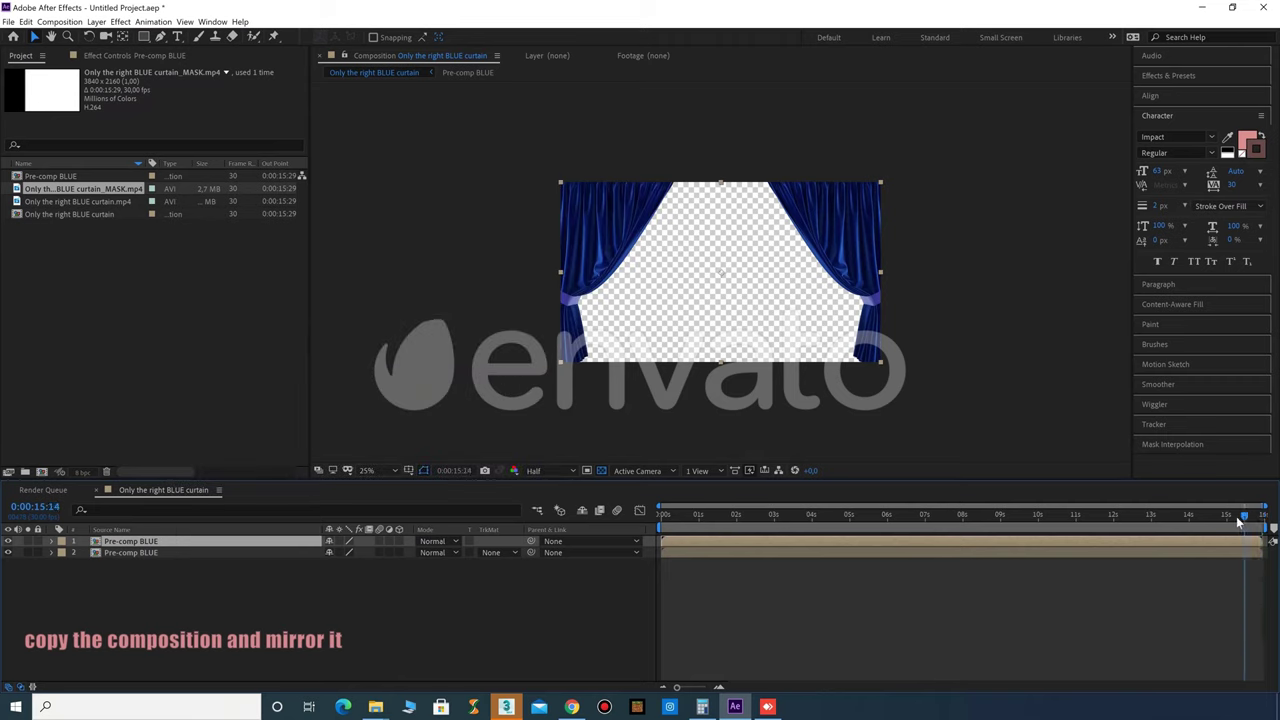
drag(1238, 520, 917, 521)
key(space)
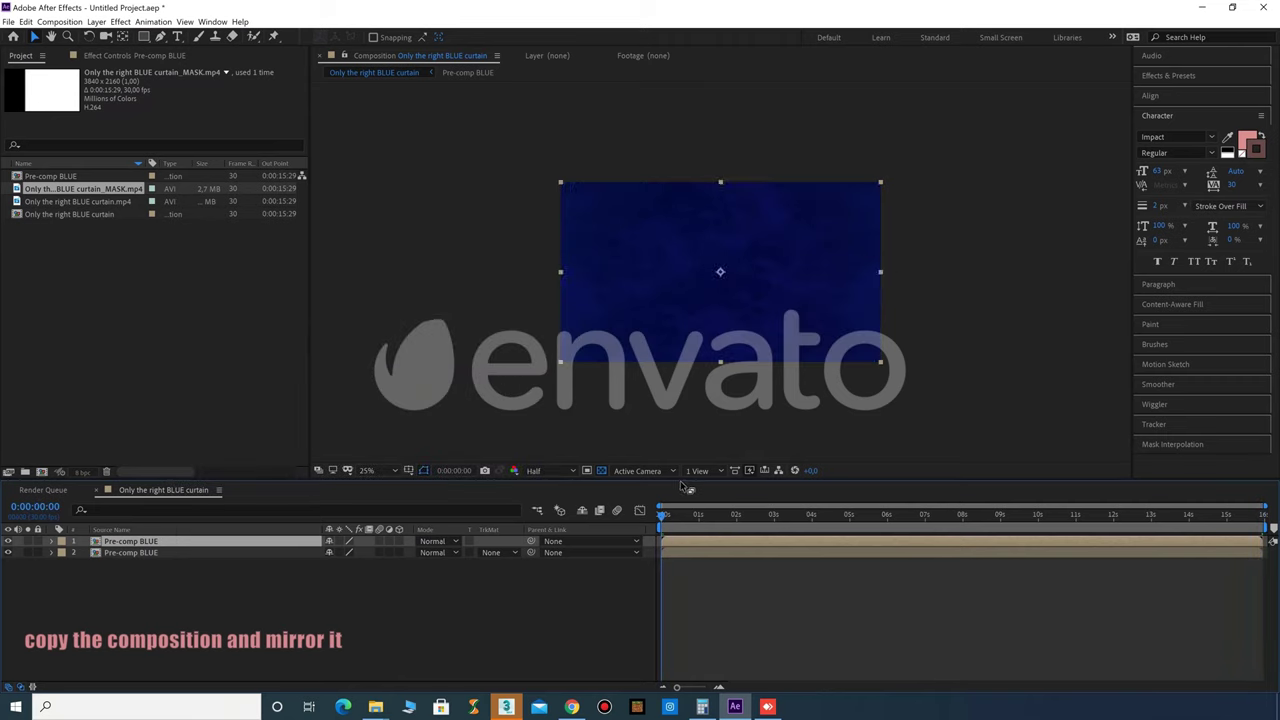